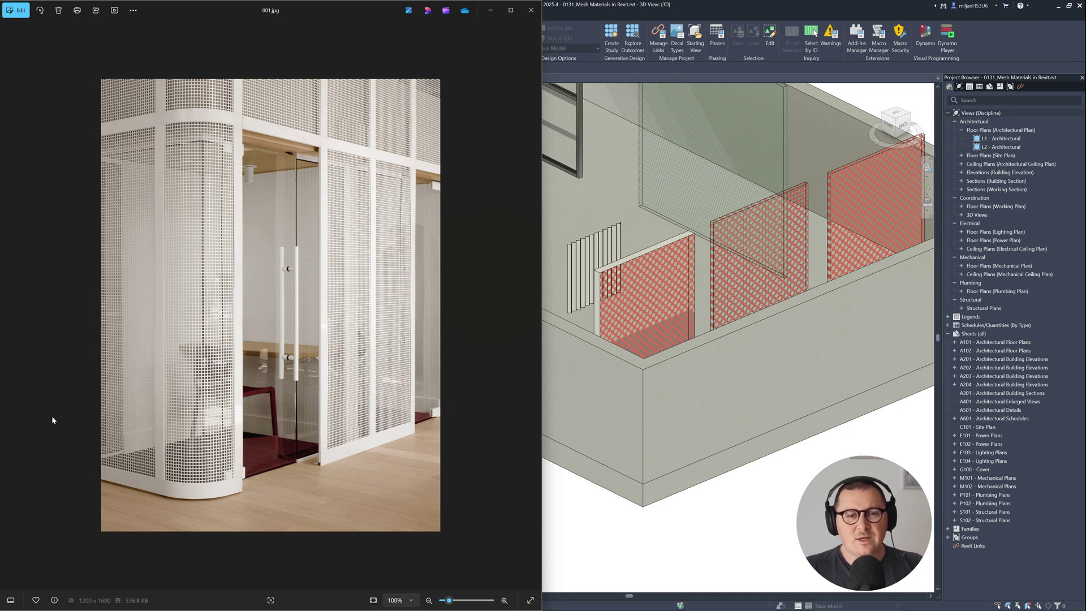
Browse the mesh reference photos through 003.jpg, then leave Photos to return to Revit
{"action": "key", "text": "Right"}
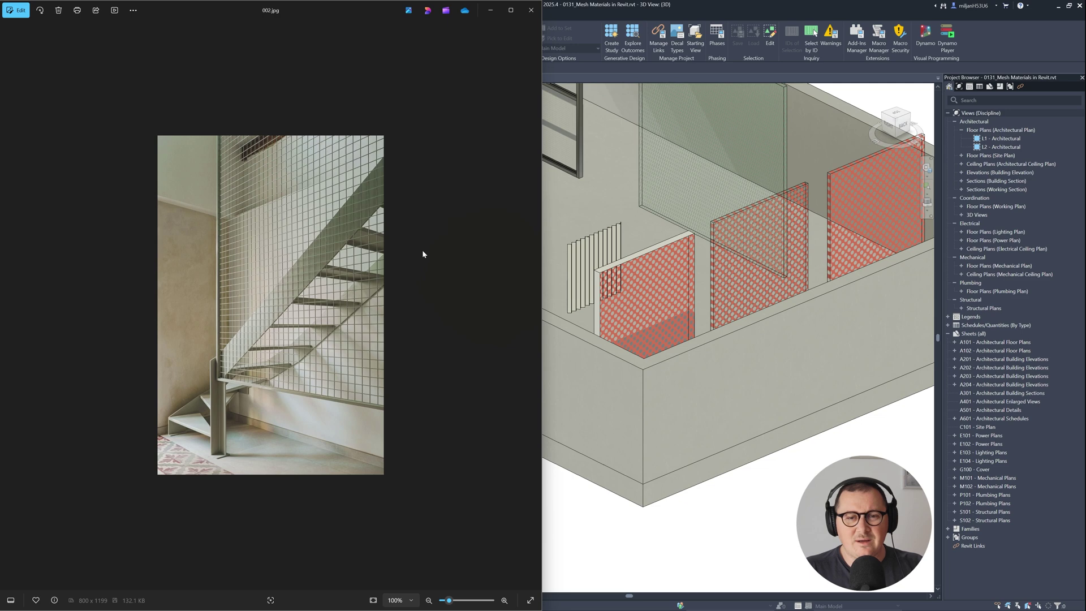
{"action": "key", "text": "Right"}
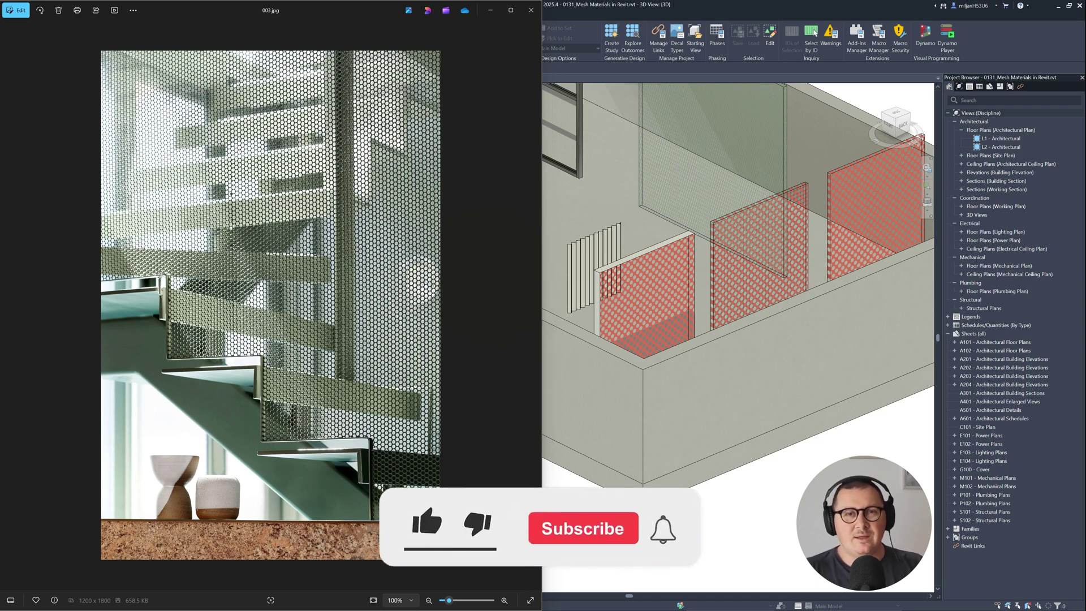
{"action": "key", "text": "alt+Tab"}
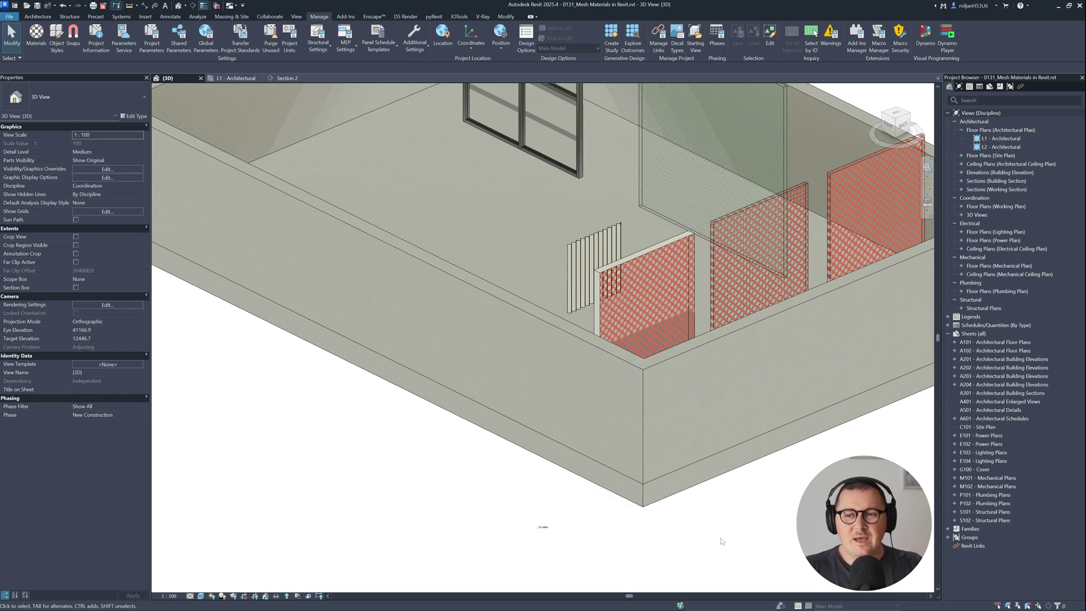
{"action": "scroll", "coordinate": [652, 261], "scroll_direction": "up", "scroll_amount": 5}
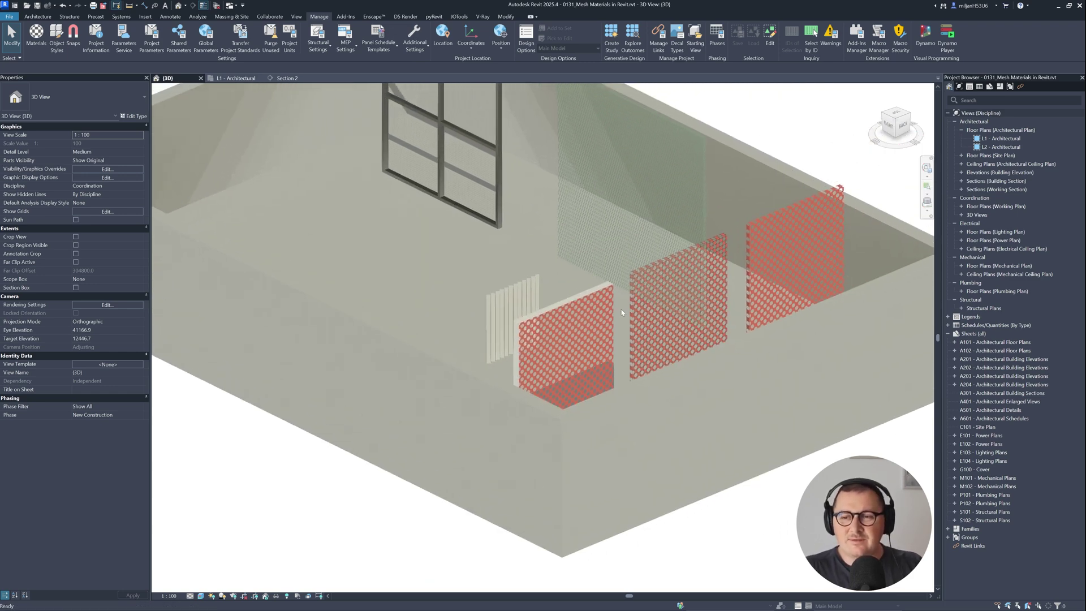
{"action": "left_click", "coordinate": [600, 286]}
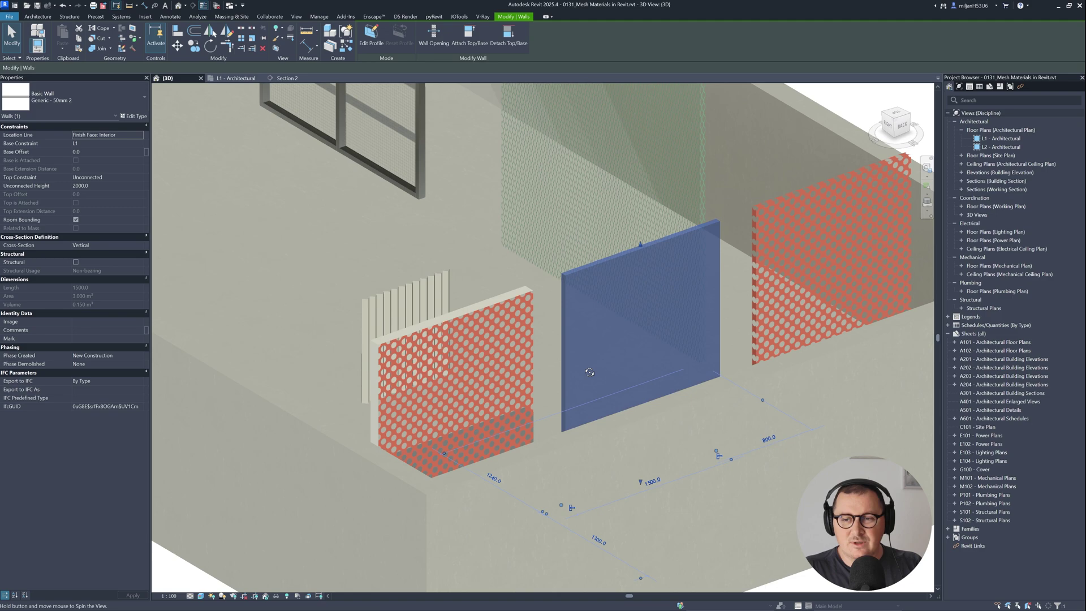
{"action": "middle_click_drag", "start_coordinate": [600, 285], "coordinate": [520, 220], "text": "shift"}
{"action": "key", "text": "Escape"}
{"action": "scroll", "coordinate": [544, 268], "scroll_direction": "up", "scroll_amount": 4}
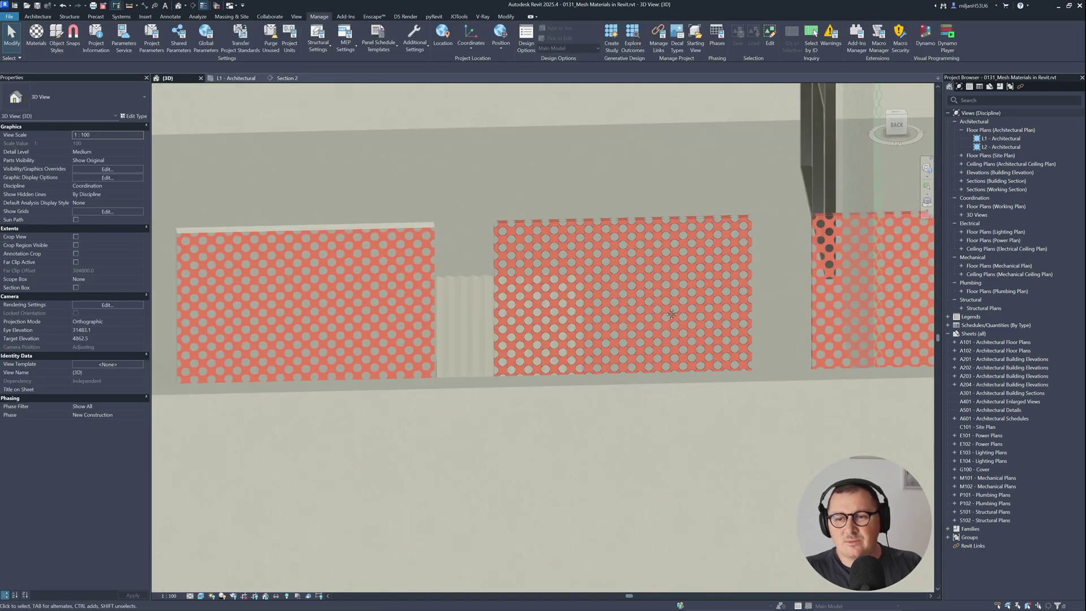
{"action": "middle_click_drag", "start_coordinate": [544, 269], "coordinate": [510, 289]}
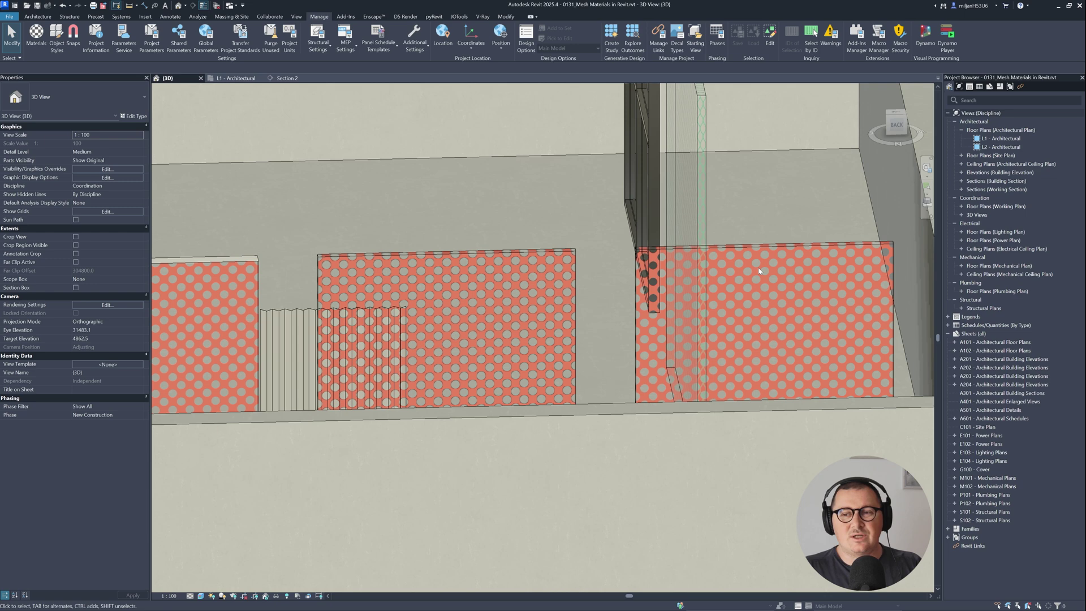
{"action": "scroll", "coordinate": [759, 271], "scroll_direction": "down", "scroll_amount": 1}
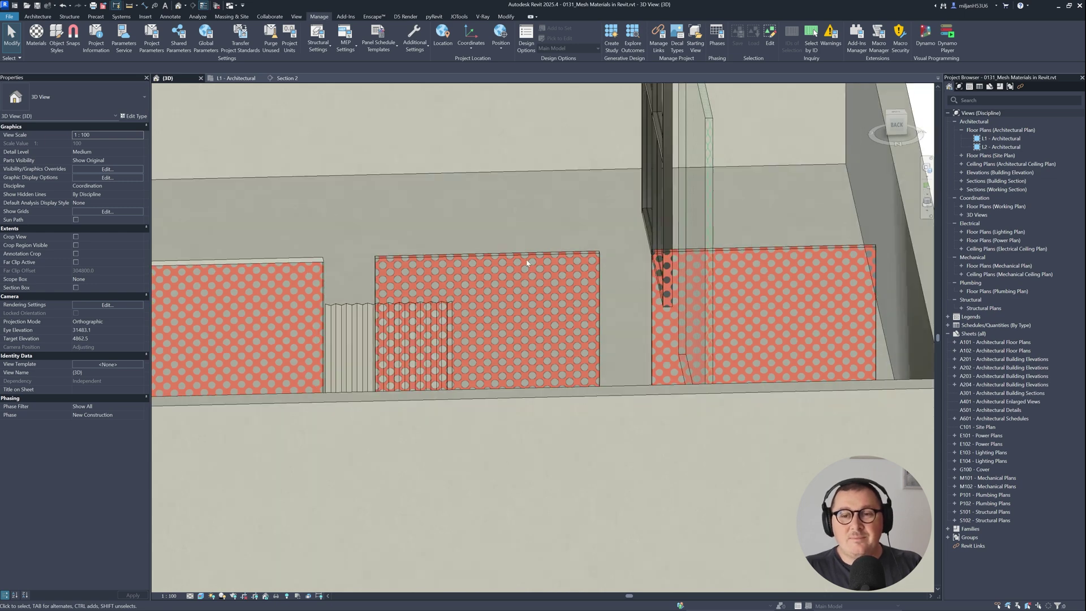
{"action": "left_click", "coordinate": [758, 252]}
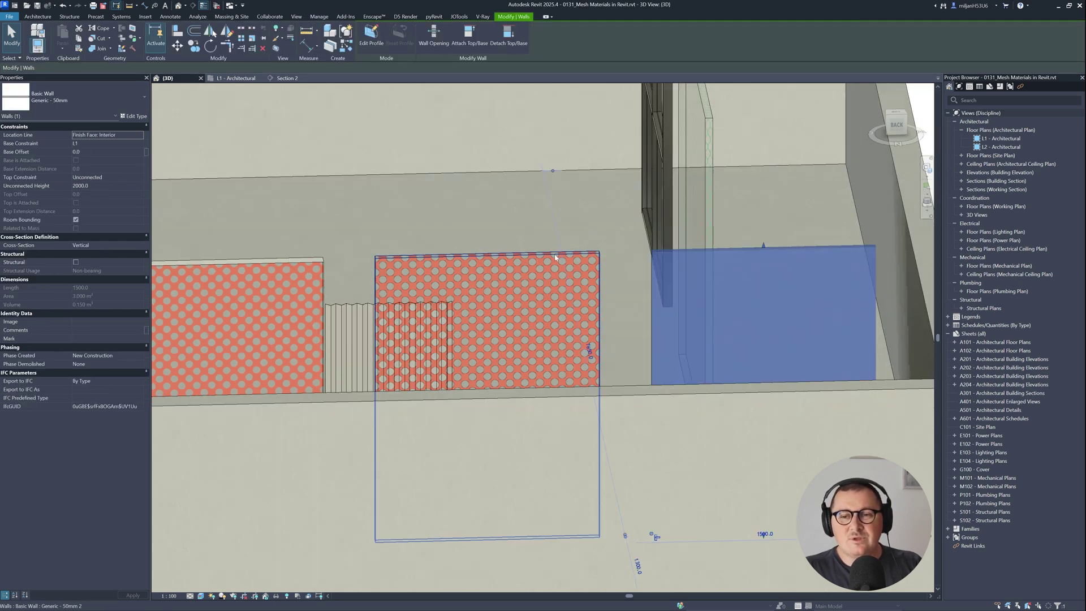
{"action": "left_click", "coordinate": [555, 257]}
{"action": "key", "text": "Escape"}
{"action": "middle_click_drag", "start_coordinate": [289, 233], "coordinate": [669, 182], "text": "shift"}
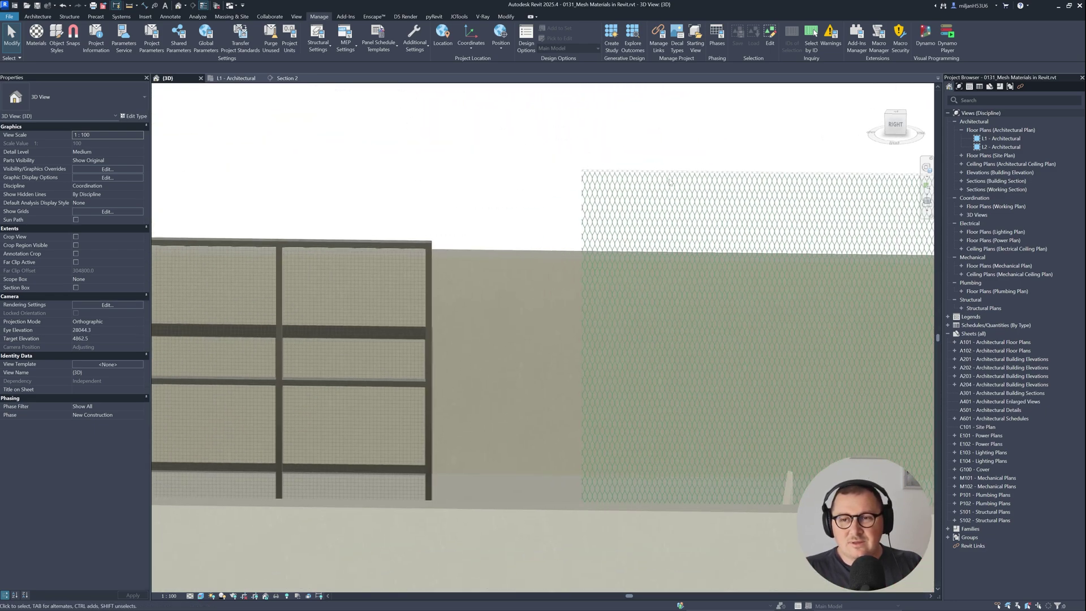
{"action": "middle_click_drag", "start_coordinate": [369, 296], "coordinate": [485, 368], "text": "shift"}
{"action": "scroll", "coordinate": [369, 229], "scroll_direction": "down", "scroll_amount": 3}
{"action": "scroll", "coordinate": [774, 316], "scroll_direction": "up", "scroll_amount": 5}
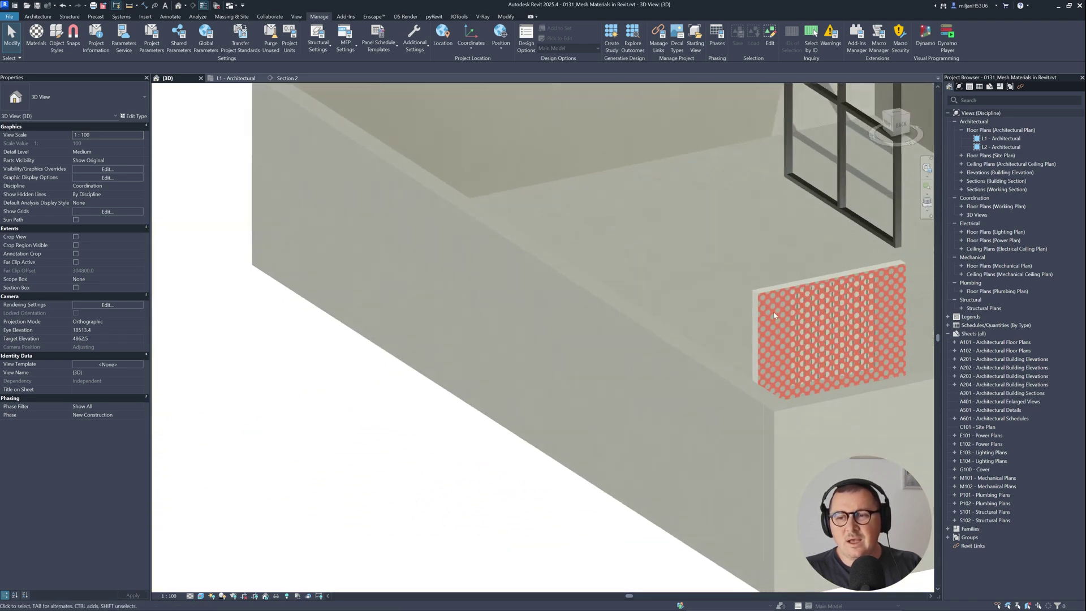
{"action": "scroll", "coordinate": [774, 315], "scroll_direction": "down", "scroll_amount": 2}
{"action": "left_click", "coordinate": [774, 315]}
{"action": "middle_click_drag", "start_coordinate": [775, 315], "coordinate": [856, 210], "text": "shift"}
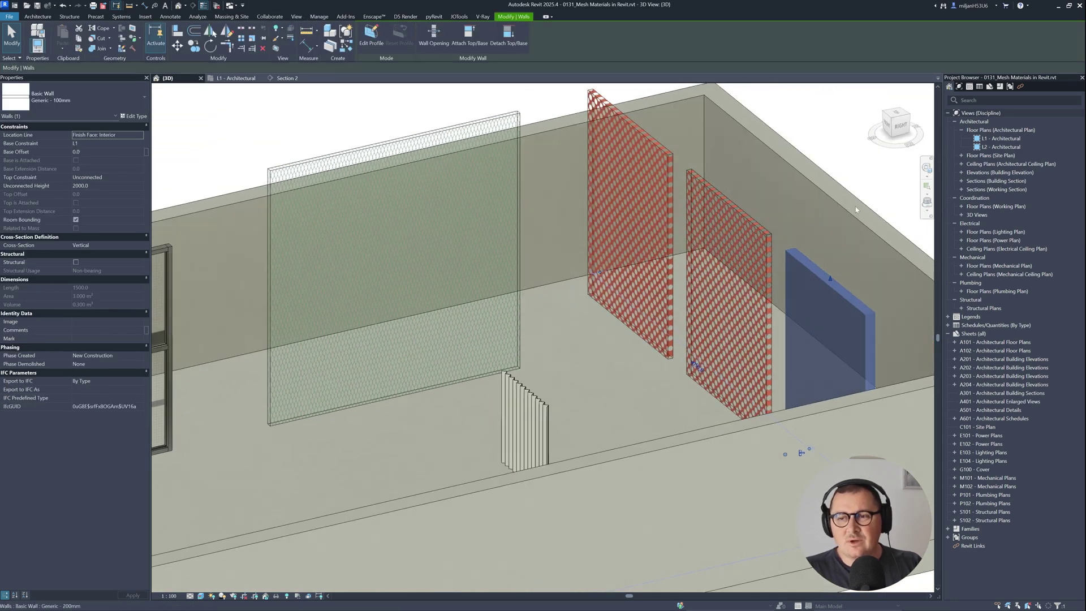
{"action": "key", "text": "Escape"}
{"action": "scroll", "coordinate": [850, 254], "scroll_direction": "up", "scroll_amount": 4}
{"action": "middle_click_drag", "start_coordinate": [850, 254], "coordinate": [644, 388], "text": "shift"}
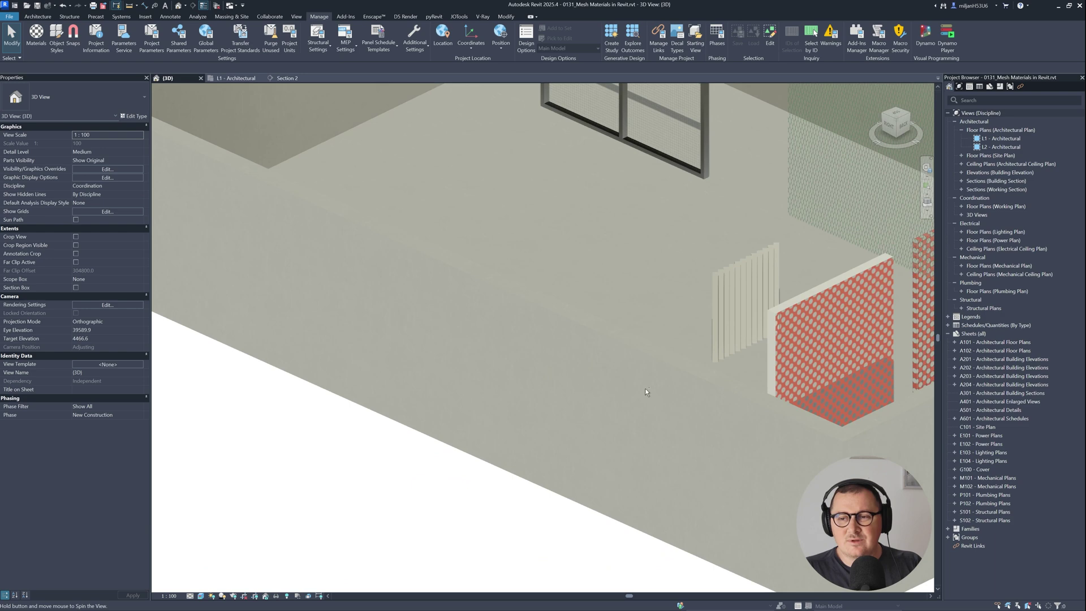
{"action": "scroll", "coordinate": [517, 430], "scroll_direction": "down", "scroll_amount": 3}
{"action": "scroll", "coordinate": [514, 423], "scroll_direction": "up", "scroll_amount": 1}
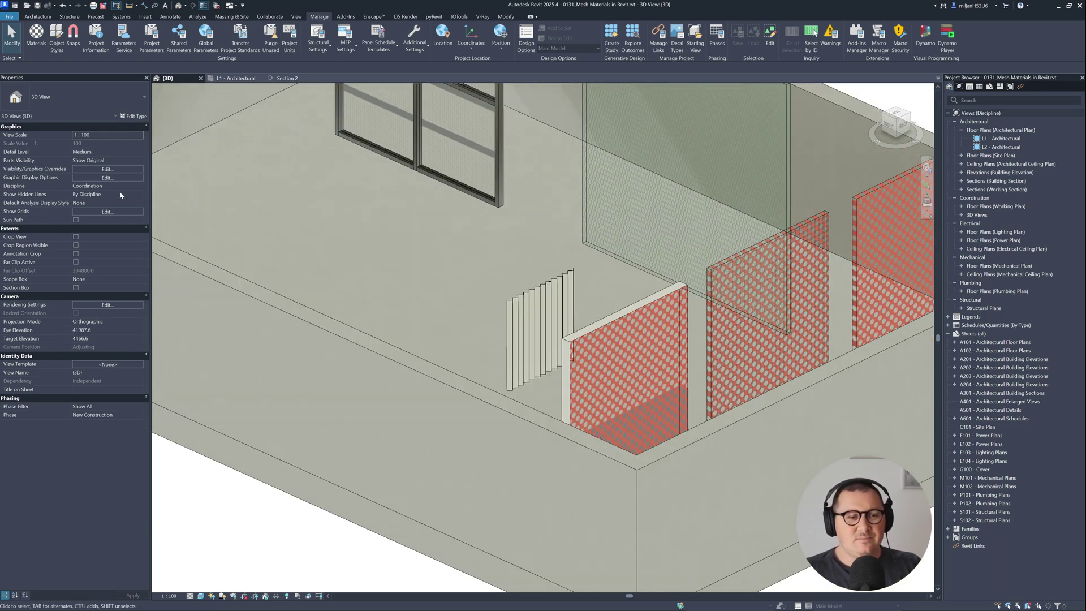
{"action": "left_click", "coordinate": [35, 36]}
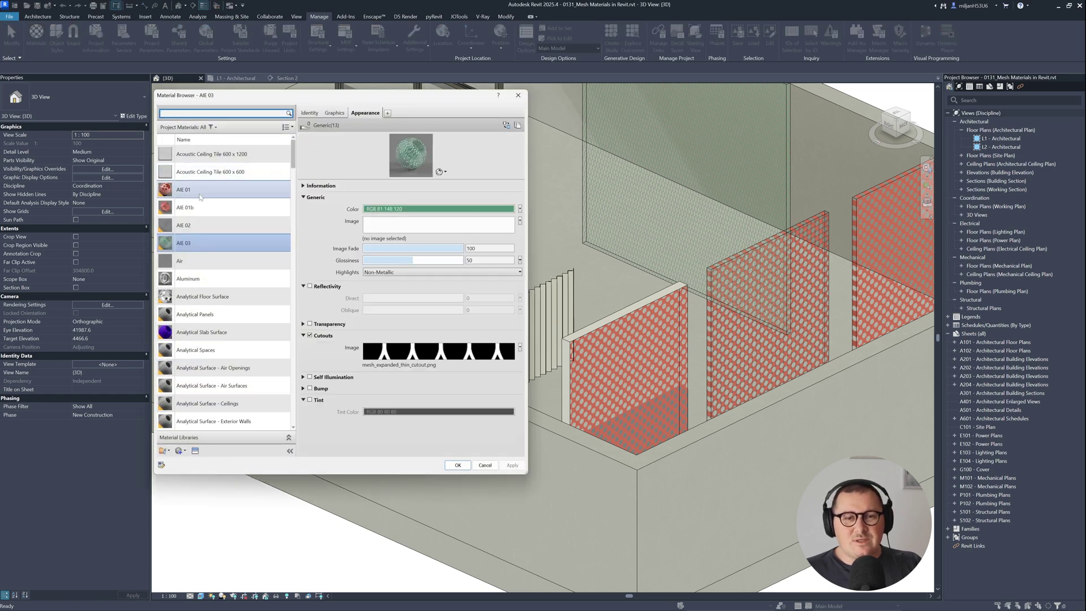
{"action": "left_click", "coordinate": [194, 189]}
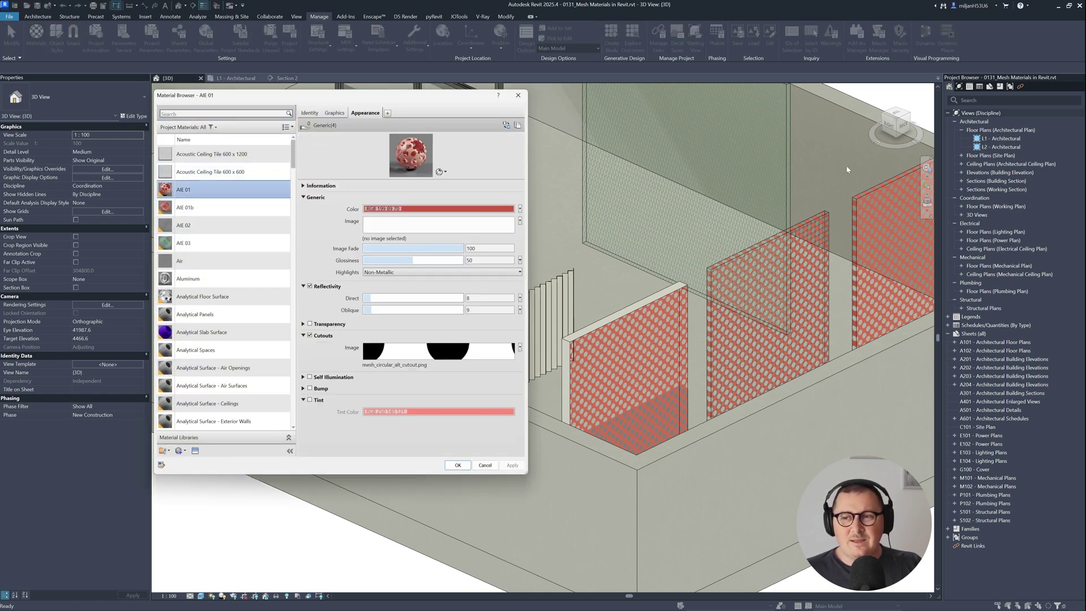
{"action": "key", "text": "Print"}
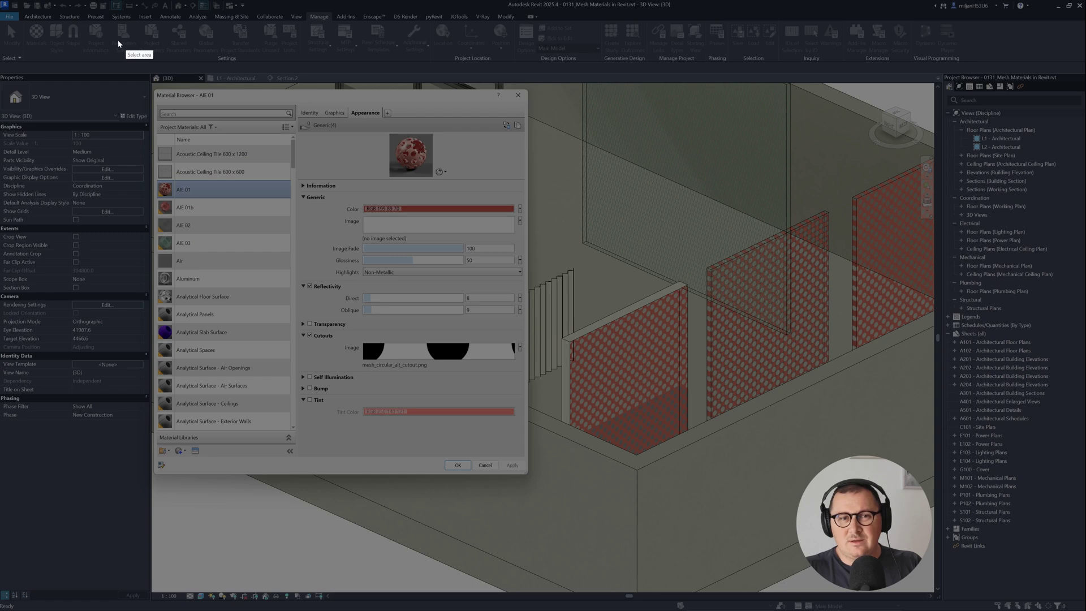
{"action": "left_click_drag", "start_coordinate": [82, 38], "coordinate": [1060, 554]}
{"action": "left_click", "coordinate": [1069, 449]}
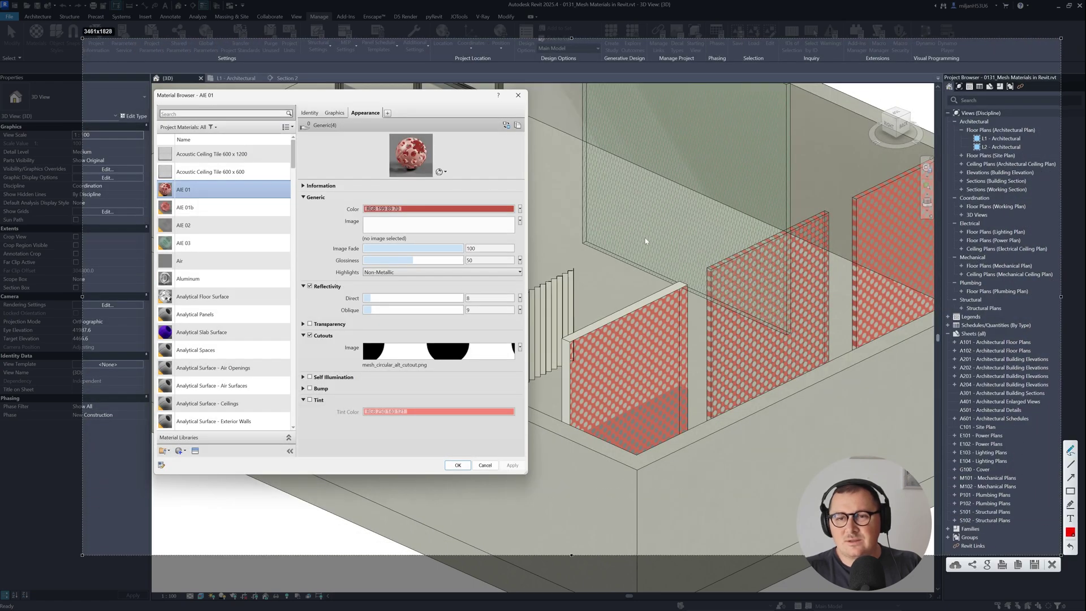
{"action": "mouse_move", "coordinate": [270, 189]}
{"action": "left_mouse_down"}
{"action": "mouse_move", "coordinate": [801, 180]}
{"action": "mouse_move", "coordinate": [859, 193]}
{"action": "left_mouse_up"}
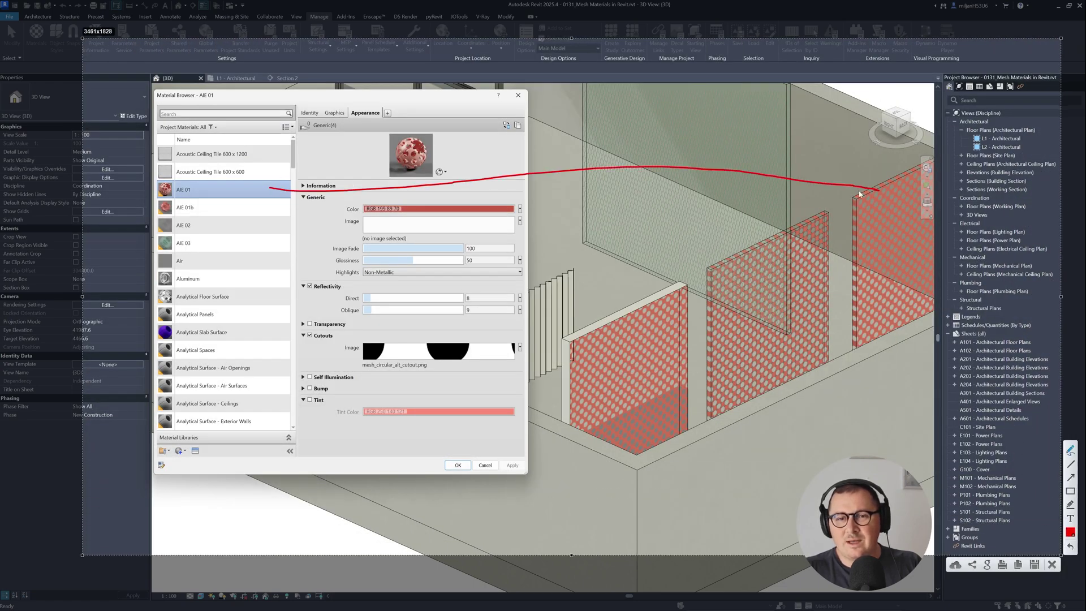
{"action": "mouse_move", "coordinate": [247, 207]}
{"action": "left_mouse_down"}
{"action": "mouse_move", "coordinate": [602, 203]}
{"action": "mouse_move", "coordinate": [725, 261]}
{"action": "left_mouse_up"}
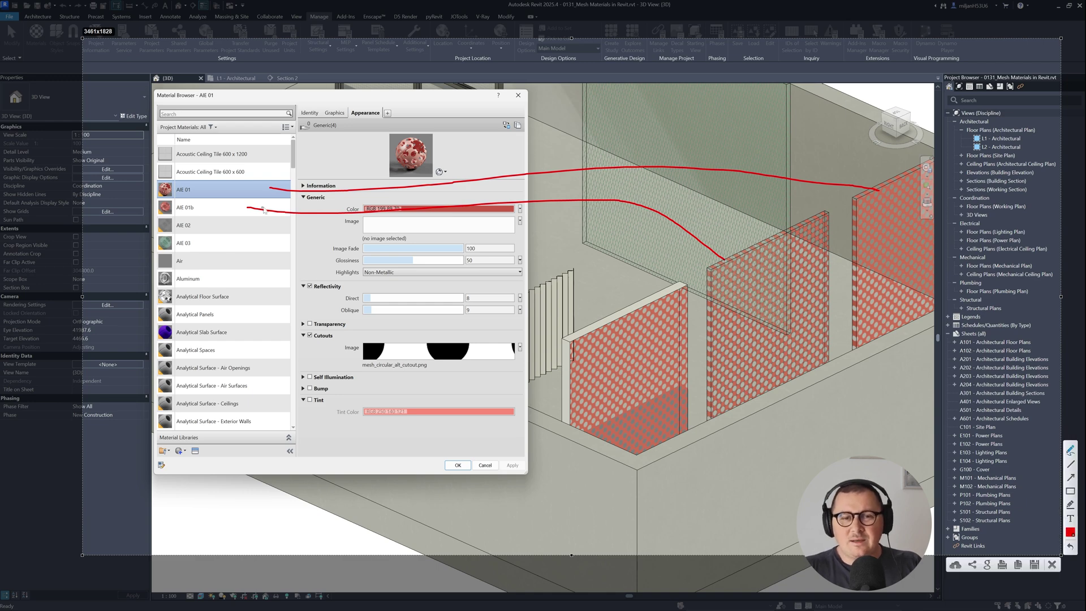
{"action": "mouse_move", "coordinate": [249, 194]}
{"action": "left_mouse_down"}
{"action": "mouse_move", "coordinate": [595, 341]}
{"action": "mouse_move", "coordinate": [623, 369]}
{"action": "left_mouse_up"}
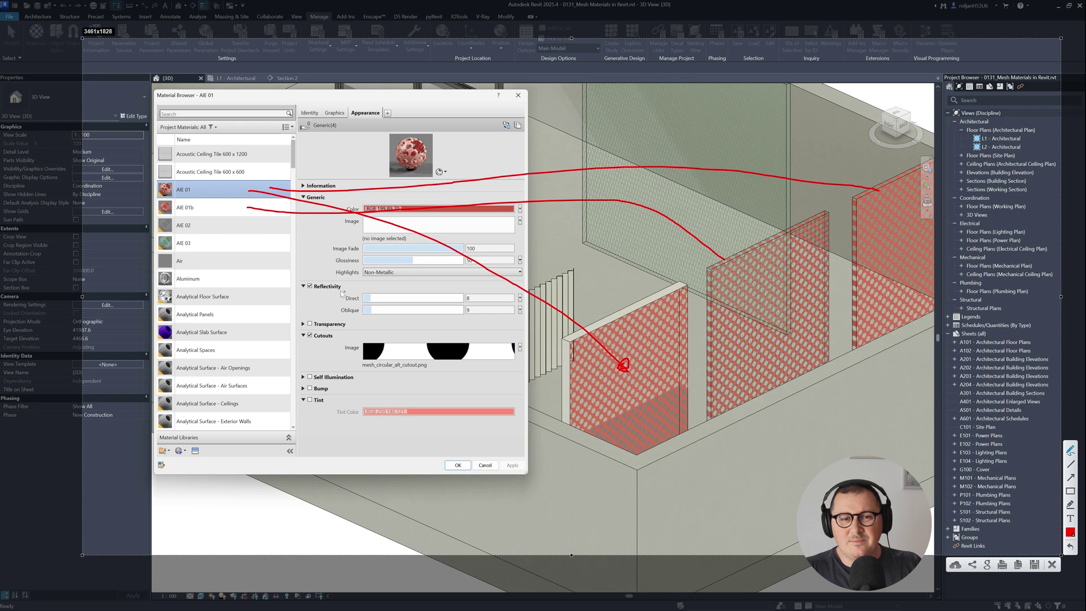
{"action": "mouse_move", "coordinate": [230, 244]}
{"action": "left_mouse_down"}
{"action": "mouse_move", "coordinate": [583, 207]}
{"action": "mouse_move", "coordinate": [646, 151]}
{"action": "left_mouse_up"}
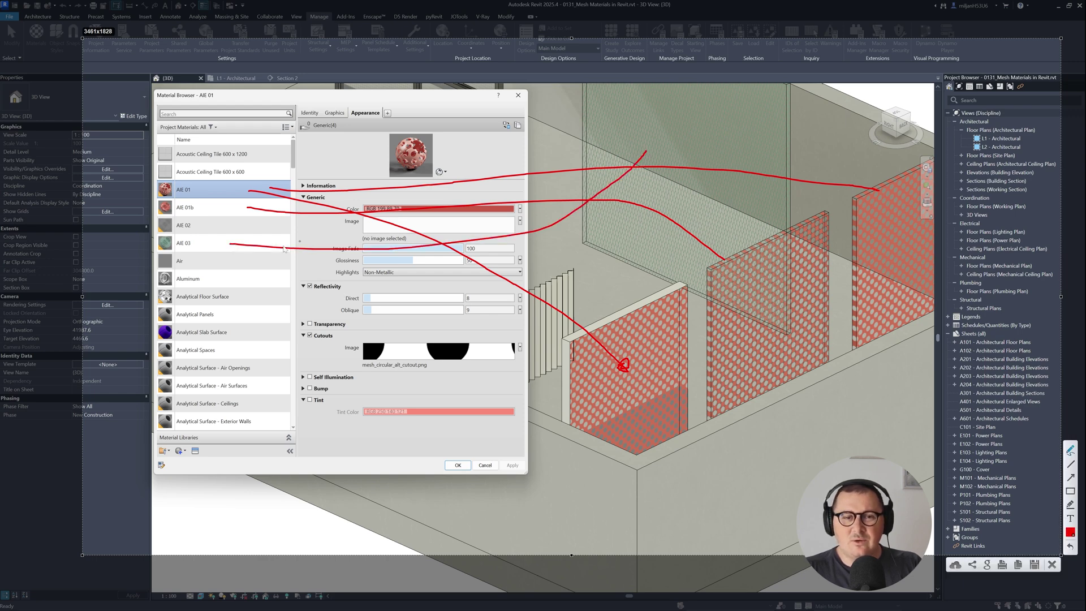
{"action": "mouse_move", "coordinate": [199, 232]}
{"action": "left_mouse_down"}
{"action": "mouse_move", "coordinate": [337, 100]}
{"action": "mouse_move", "coordinate": [374, 84]}
{"action": "mouse_move", "coordinate": [384, 92]}
{"action": "mouse_move", "coordinate": [376, 85]}
{"action": "left_mouse_up"}
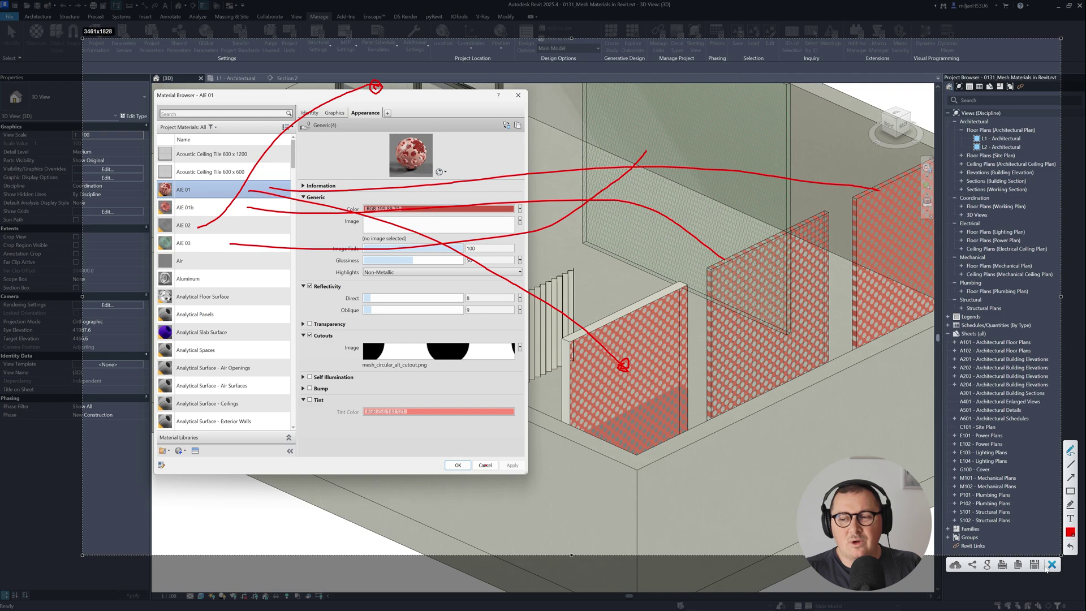
{"action": "key", "text": "Escape"}
{"action": "left_click", "coordinate": [485, 464]}
{"action": "middle_click_drag", "start_coordinate": [435, 140], "coordinate": [413, 212]}
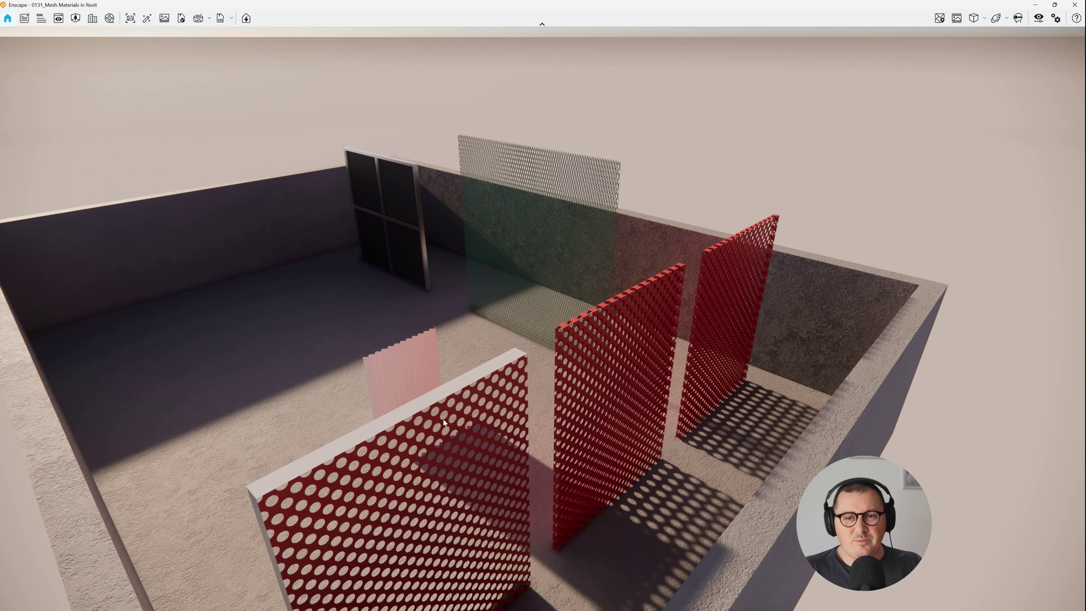
{"action": "right_click_drag", "start_coordinate": [348, 242], "coordinate": [419, 159]}
{"action": "scroll", "coordinate": [486, 187], "scroll_direction": "up", "scroll_amount": 5}
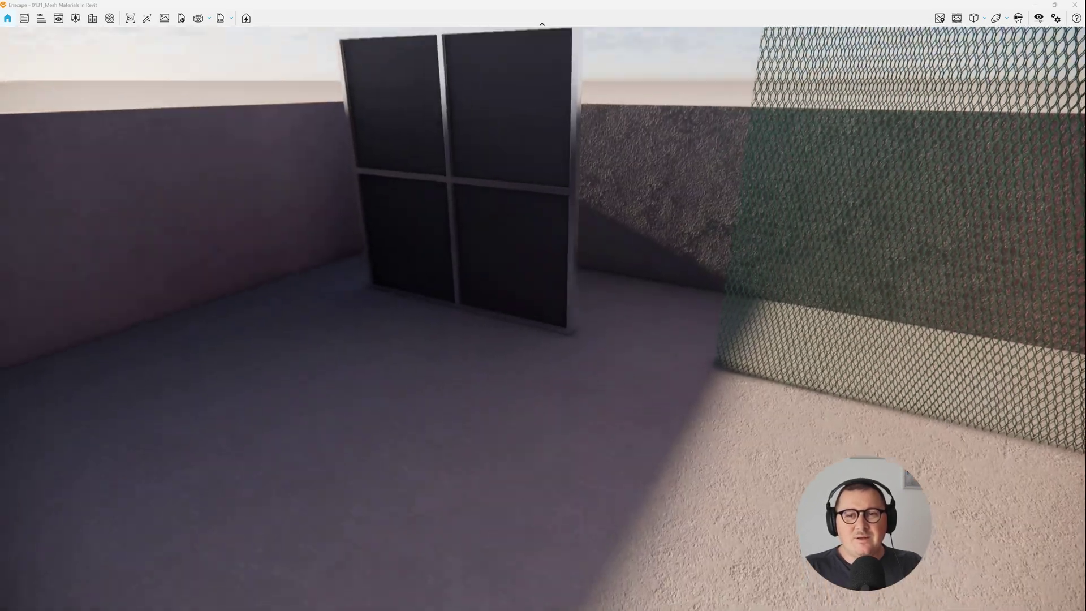
{"action": "scroll", "coordinate": [392, 172], "scroll_direction": "down", "scroll_amount": 5}
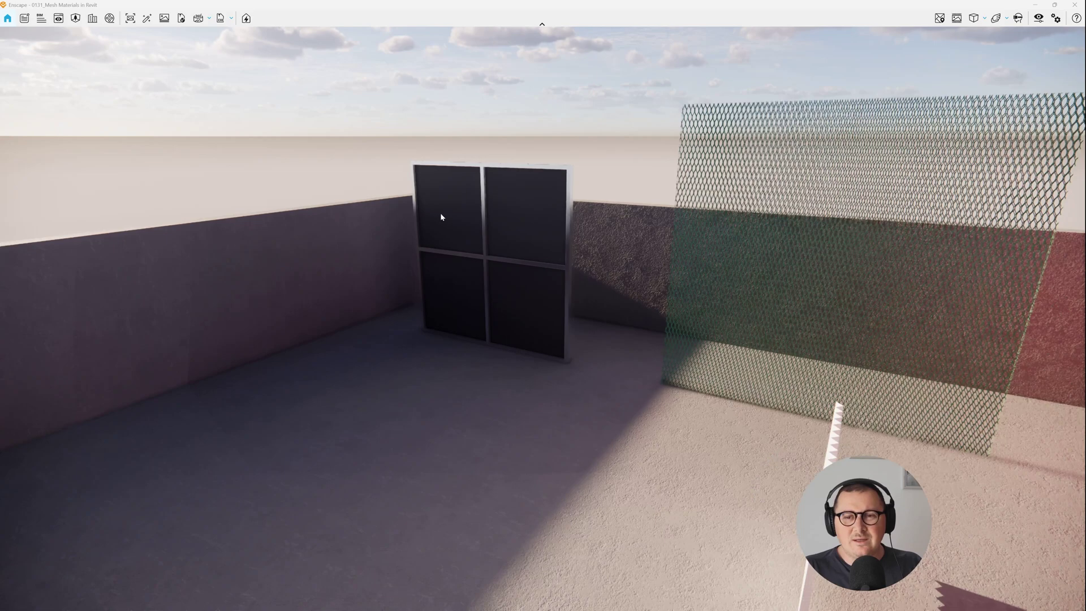
{"action": "scroll", "coordinate": [524, 242], "scroll_direction": "up", "scroll_amount": 5}
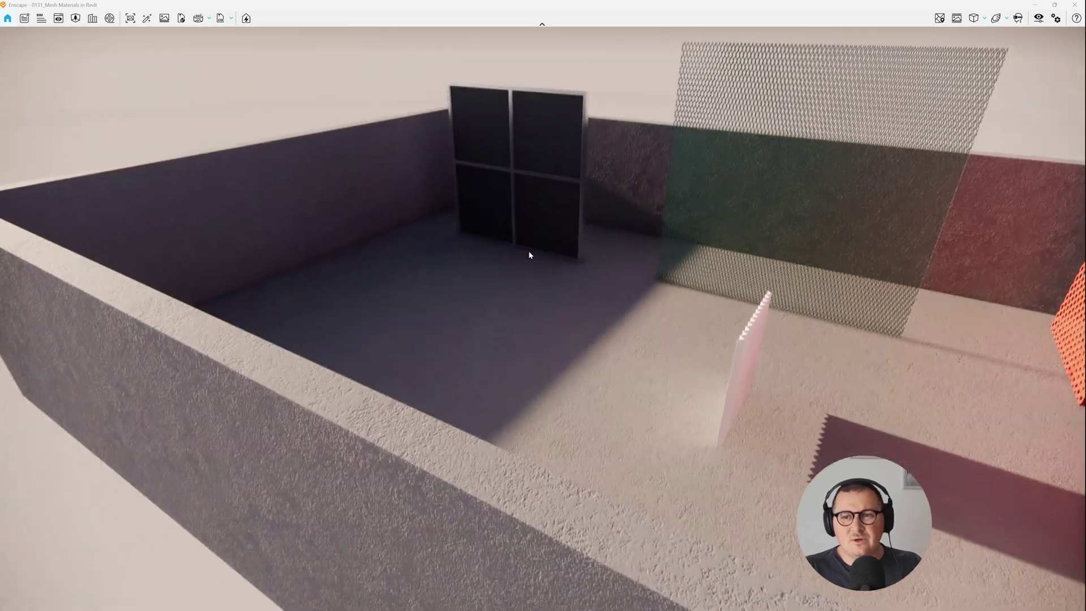
{"action": "scroll", "coordinate": [776, 276], "scroll_direction": "down", "scroll_amount": 3}
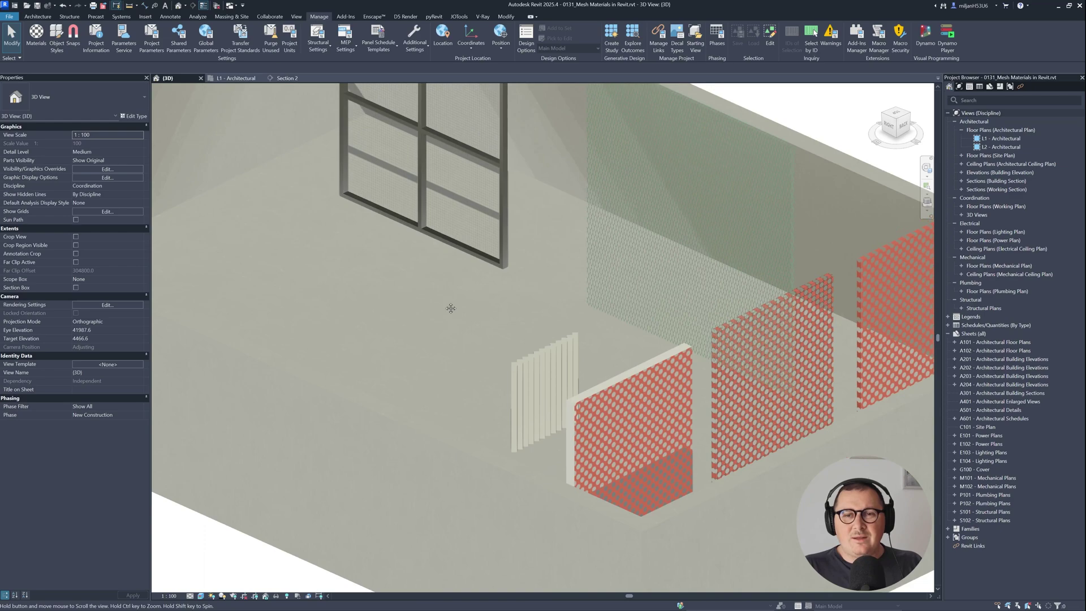
Orbit to the room's near wall, preview AIE 01's appearance in Materials, then cancel
{"action": "scroll", "coordinate": [351, 395], "scroll_direction": "up", "scroll_amount": 3}
{"action": "middle_click_drag", "start_coordinate": [352, 396], "coordinate": [375, 380]}
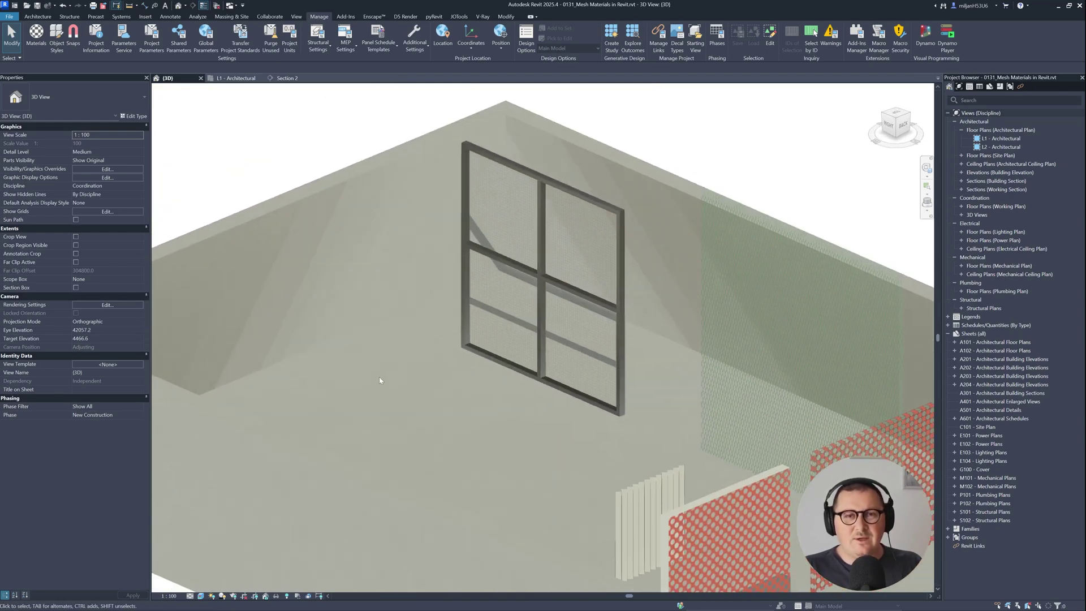
{"action": "scroll", "coordinate": [375, 380], "scroll_direction": "down", "scroll_amount": 4}
{"action": "middle_click_drag", "start_coordinate": [480, 434], "coordinate": [430, 396], "text": "shift"}
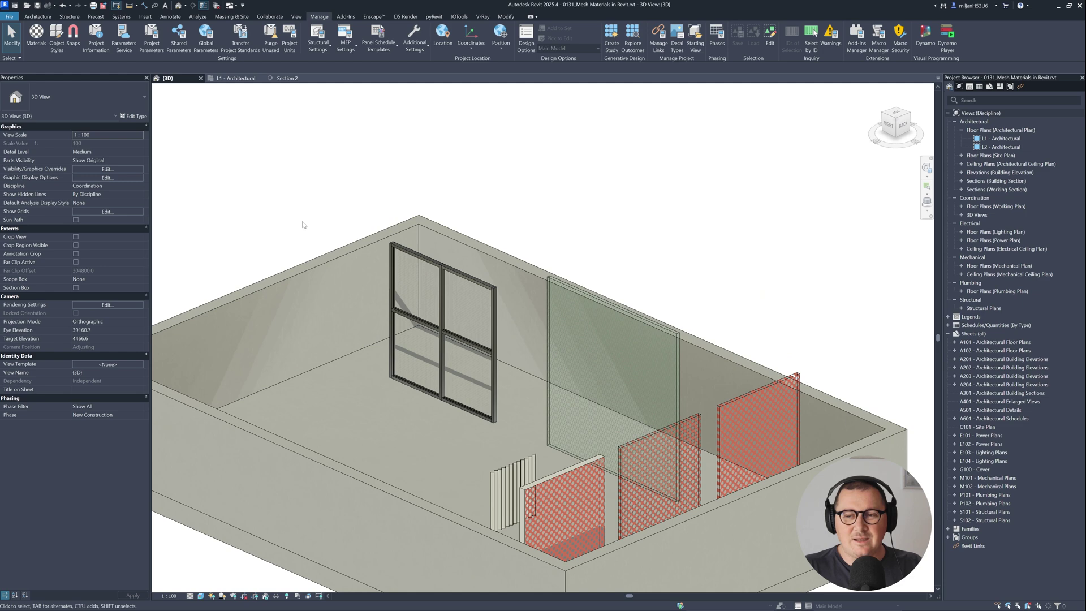
{"action": "left_click", "coordinate": [40, 41]}
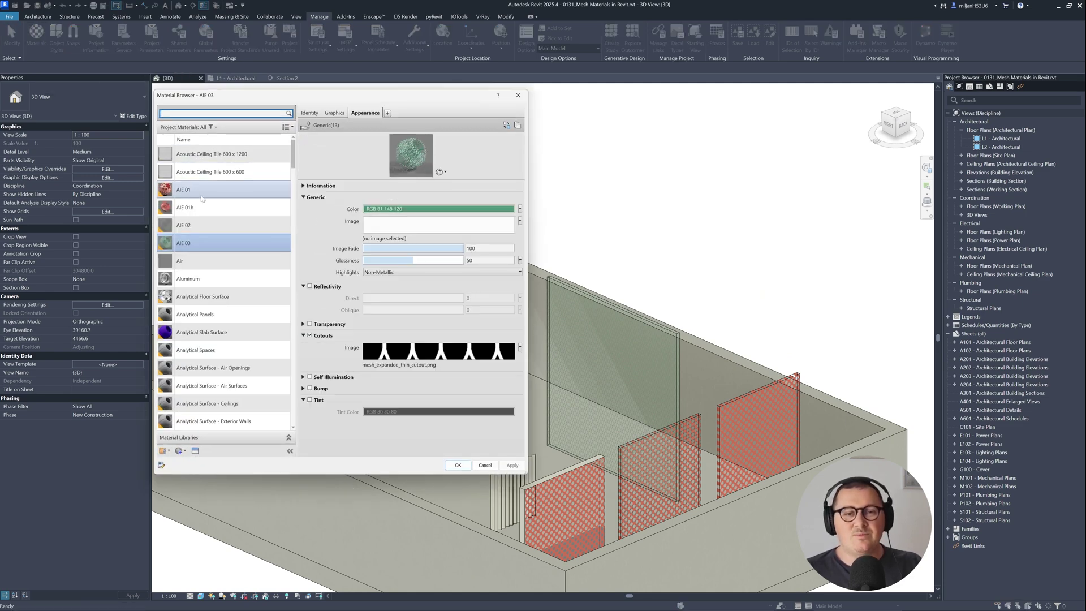
{"action": "left_click", "coordinate": [193, 191]}
{"action": "left_click_drag", "start_coordinate": [197, 99], "coordinate": [200, 95]}
{"action": "left_click", "coordinate": [491, 461]}
Zoom in on the mesh panels and reopen Materials on AIE 01's appearance
{"action": "scroll", "coordinate": [634, 433], "scroll_direction": "up", "scroll_amount": 4}
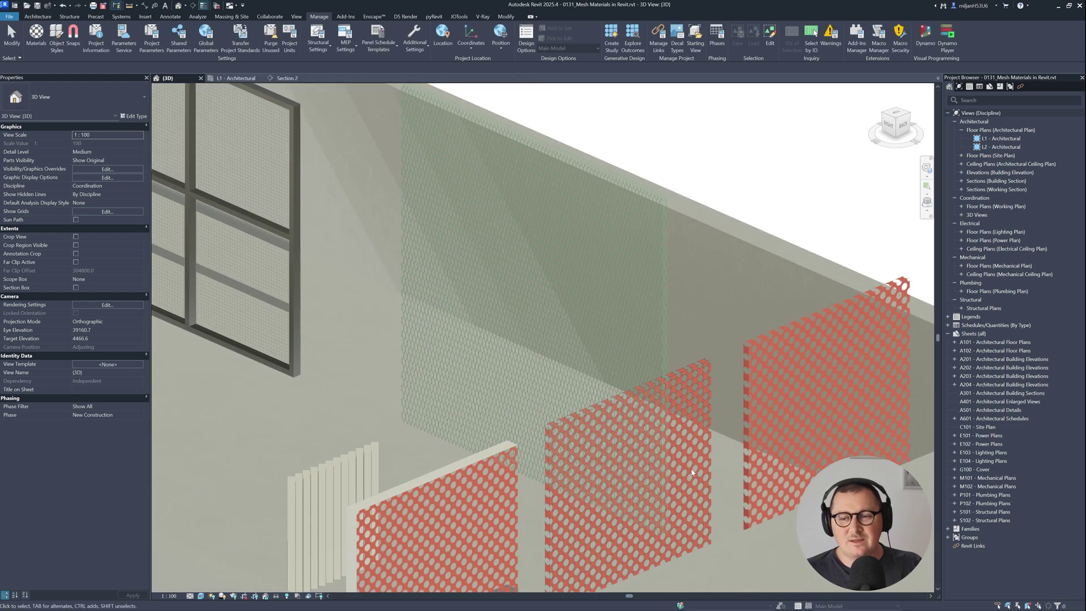
{"action": "scroll", "coordinate": [633, 433], "scroll_direction": "down", "scroll_amount": 2}
{"action": "scroll", "coordinate": [634, 433], "scroll_direction": "up", "scroll_amount": 2}
{"action": "middle_click_drag", "start_coordinate": [633, 433], "coordinate": [743, 464]}
{"action": "scroll", "coordinate": [744, 463], "scroll_direction": "down", "scroll_amount": 2}
{"action": "left_click", "coordinate": [36, 37]}
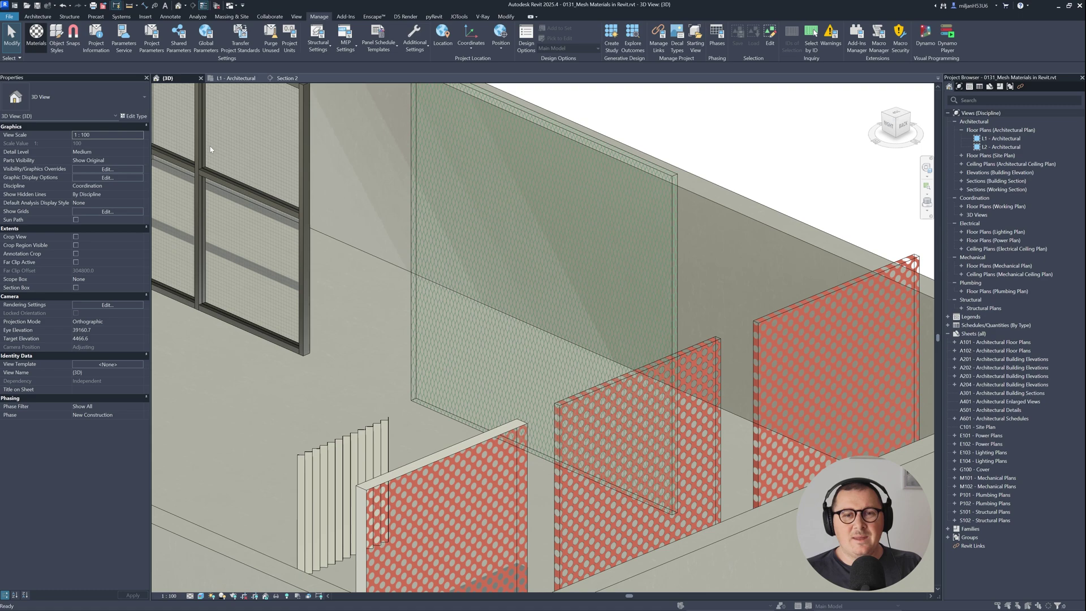
{"action": "left_click", "coordinate": [191, 187]}
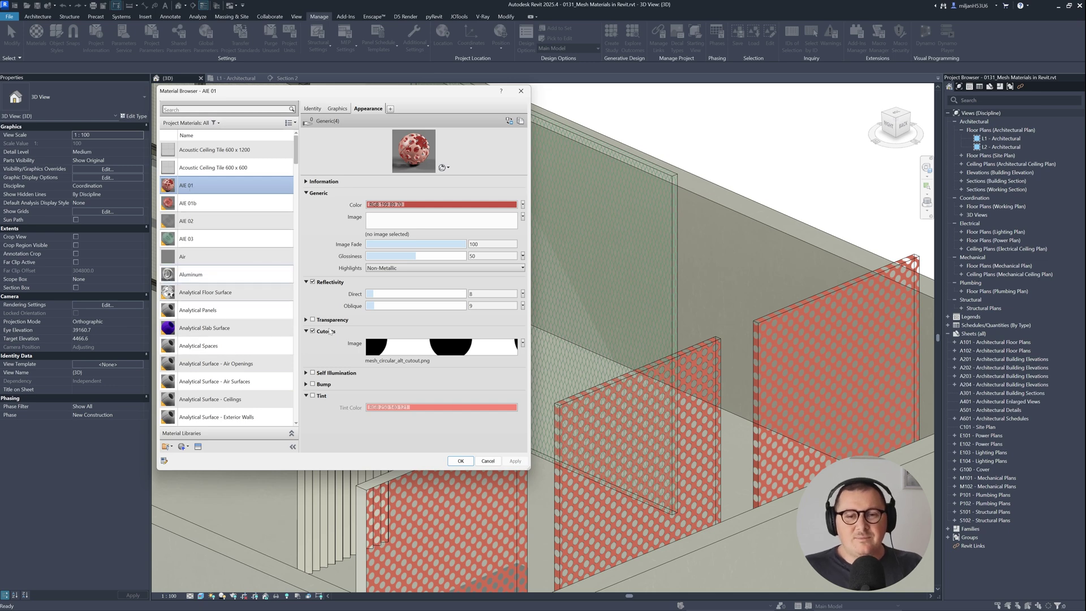
{"action": "left_click", "coordinate": [220, 203]}
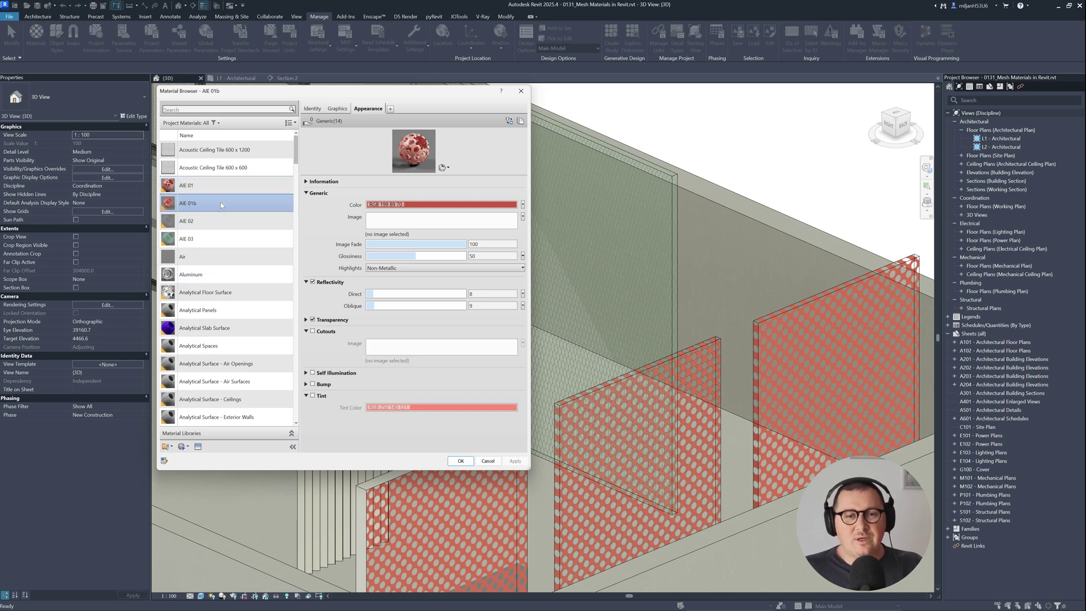
{"action": "left_click", "coordinate": [306, 320]}
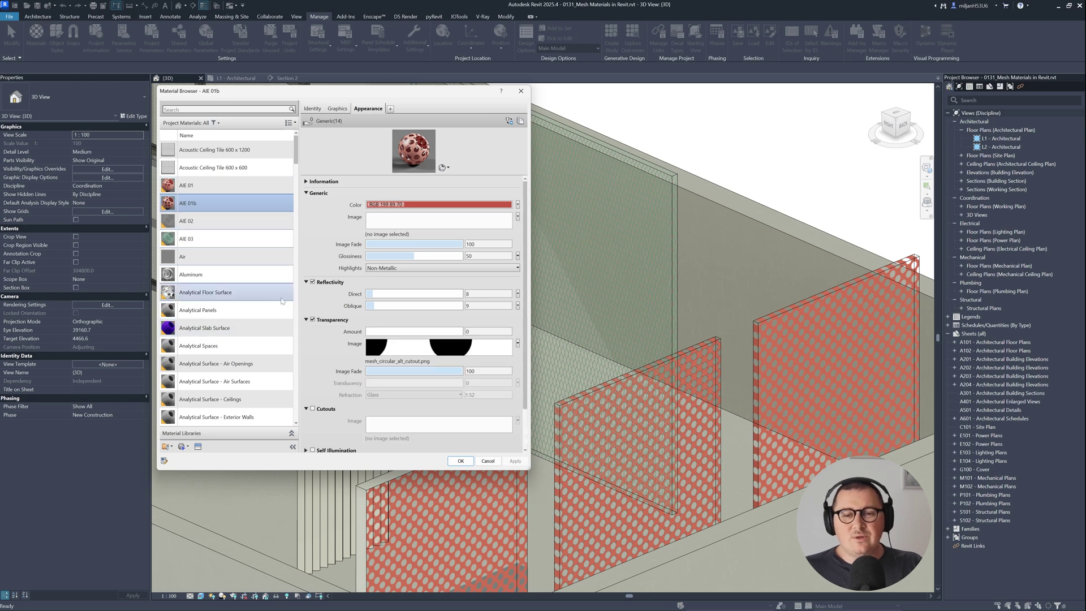
{"action": "left_click", "coordinate": [195, 187]}
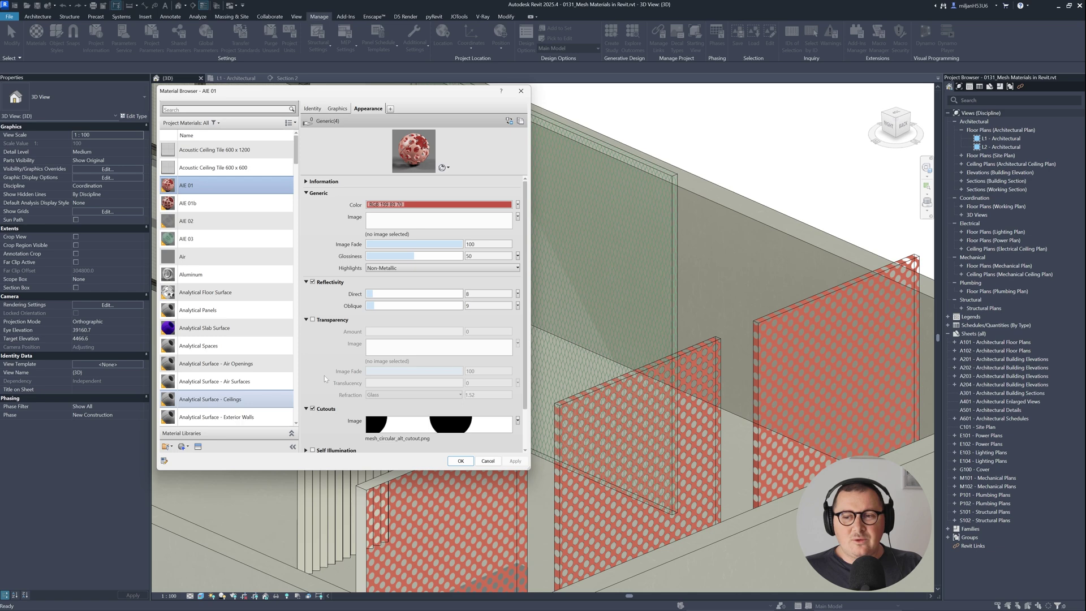
{"action": "left_click", "coordinate": [312, 408]}
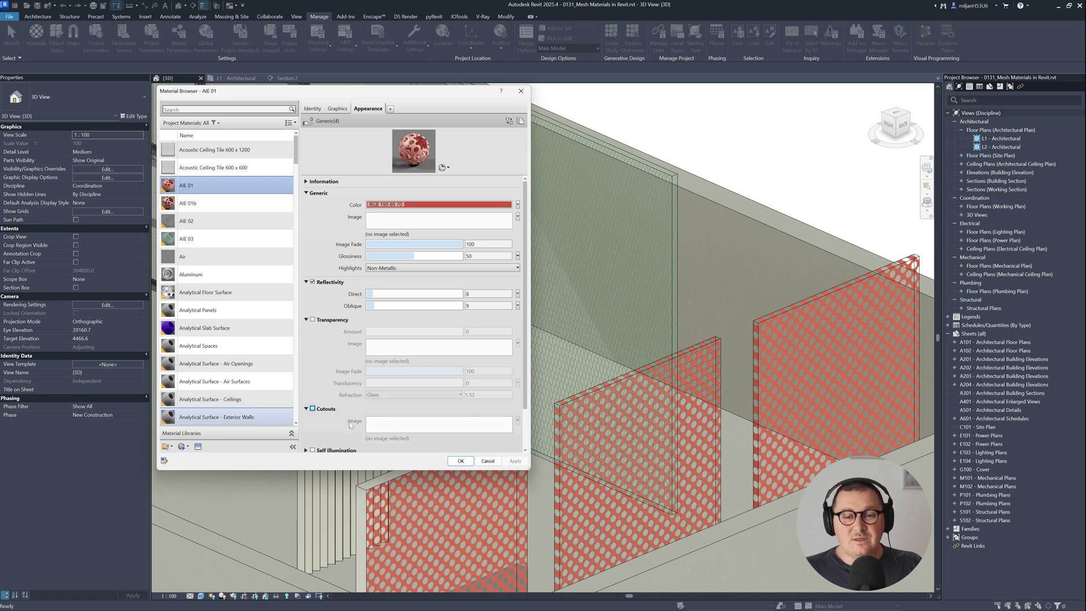
{"action": "left_click", "coordinate": [514, 461]}
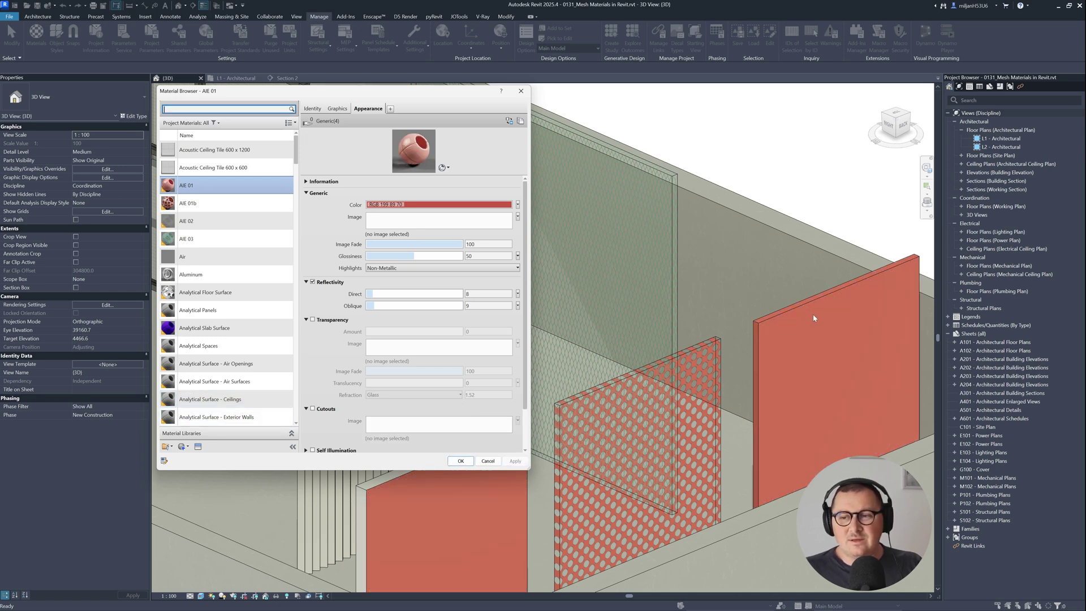
{"action": "left_click", "coordinate": [312, 408]}
{"action": "left_click", "coordinate": [514, 461]}
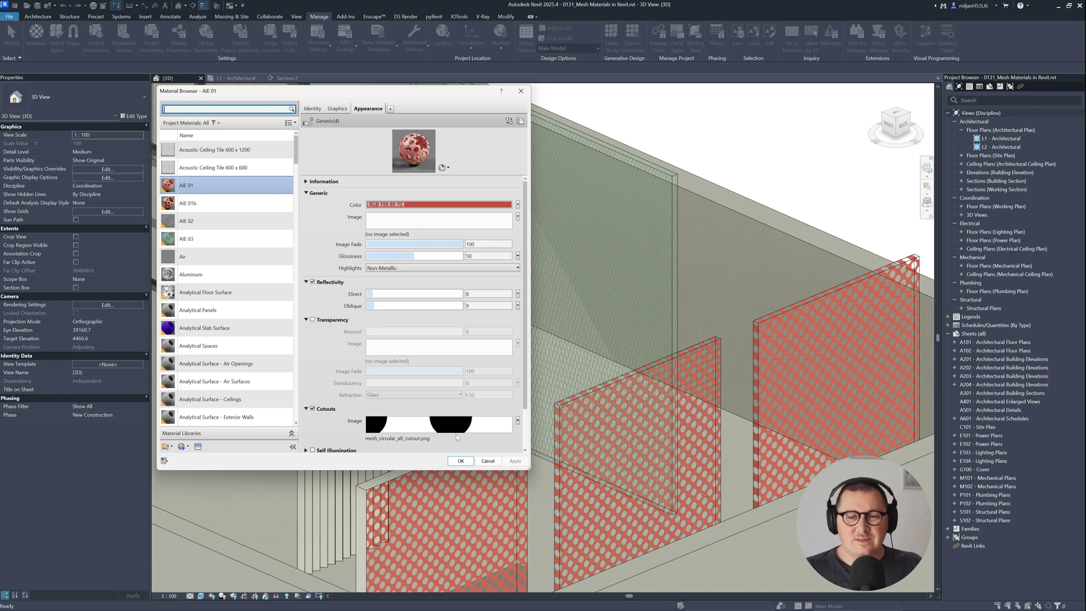
Set the AIE 01 cutout image's sample size to 50 mm and apply it
{"action": "left_click", "coordinate": [403, 425]}
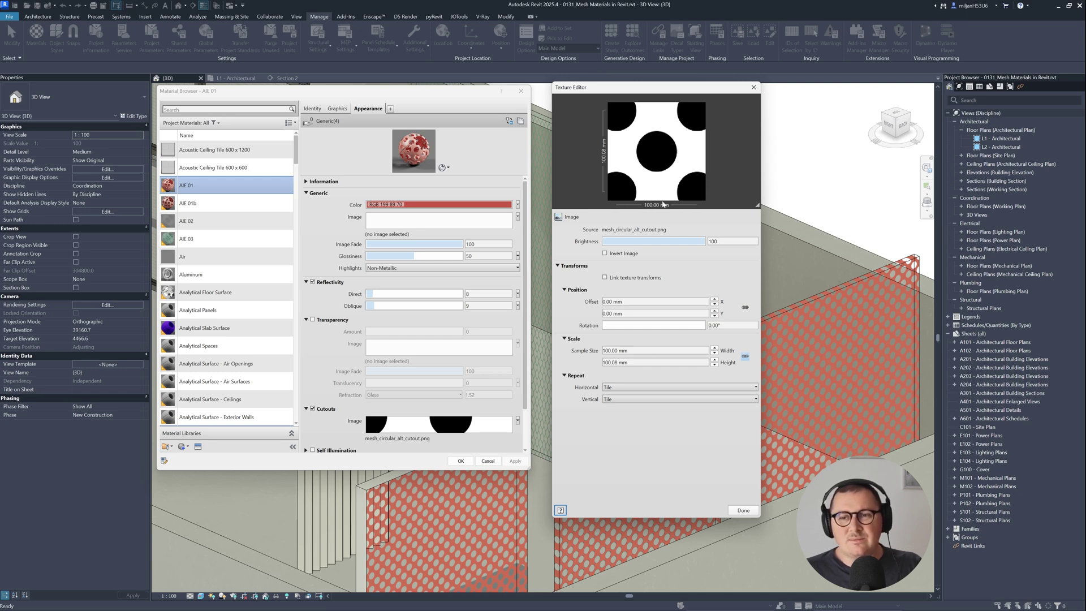
{"action": "double_click", "coordinate": [650, 350]}
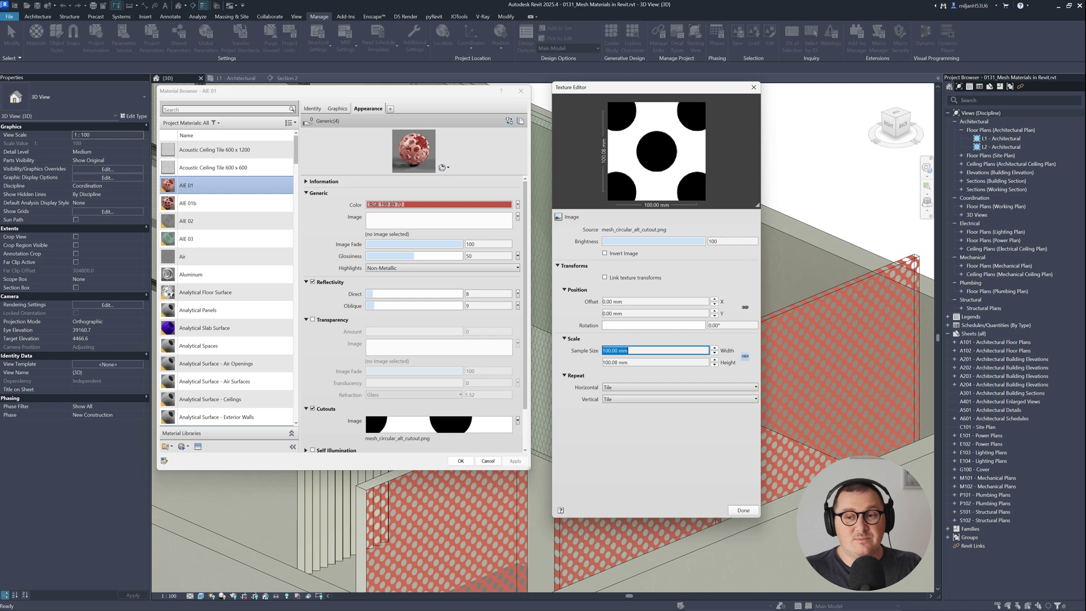
{"action": "type", "text": "50"}
{"action": "key", "text": "Tab"}
{"action": "left_click", "coordinate": [731, 512]}
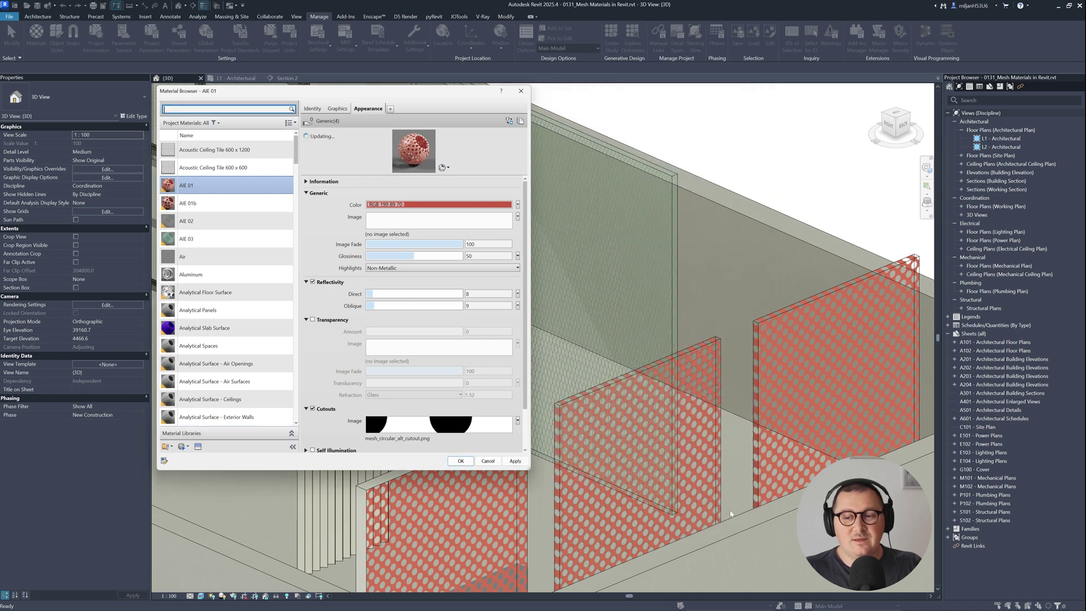
{"action": "left_click", "coordinate": [525, 462]}
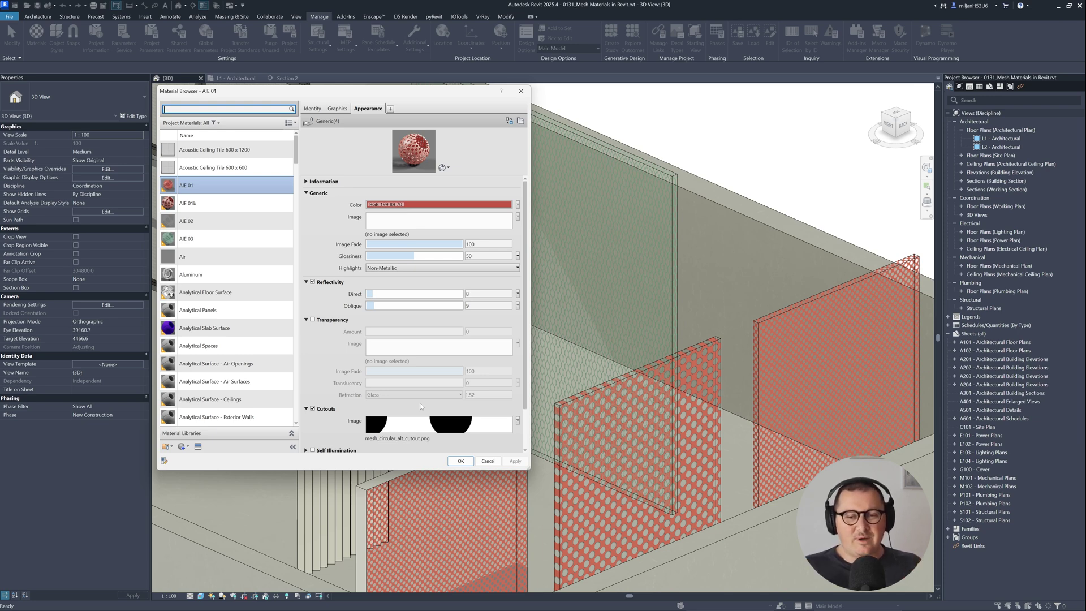
{"action": "left_click", "coordinate": [425, 424]}
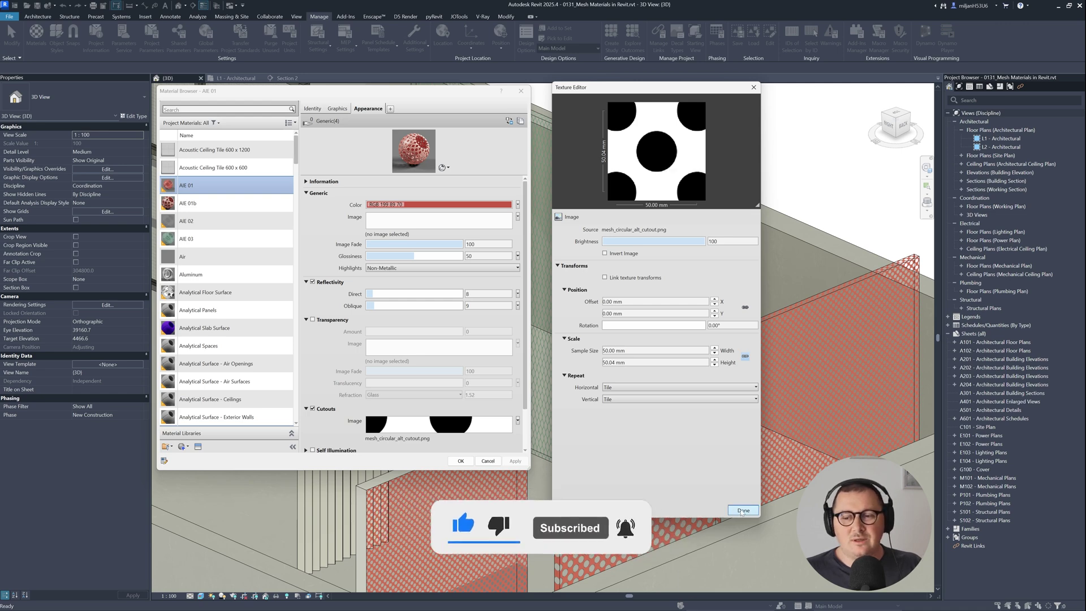
{"action": "left_click", "coordinate": [742, 511]}
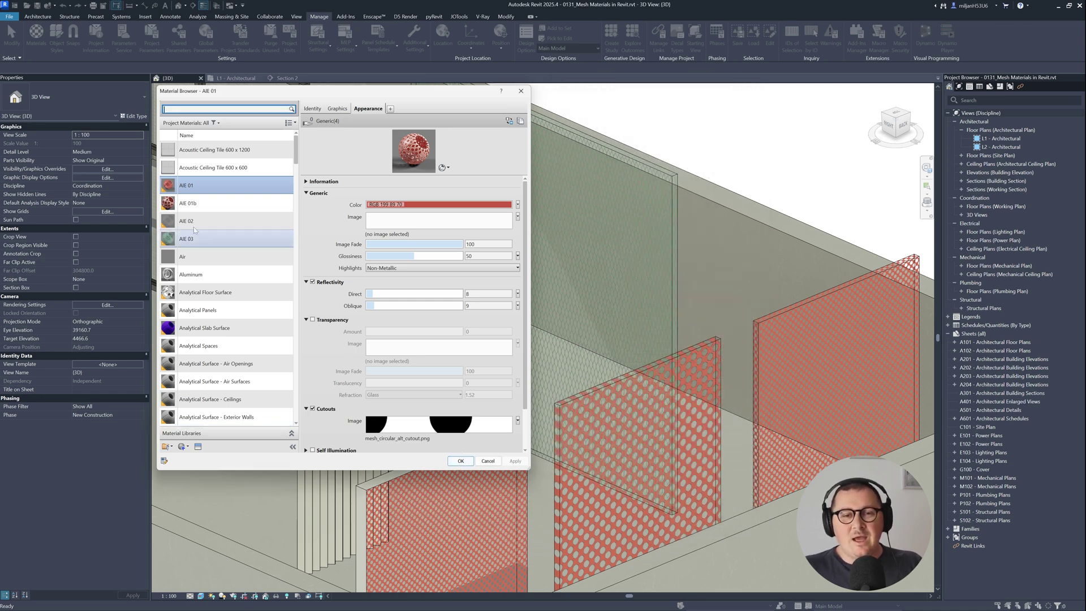
On AIE 01b, turn off Invert Image for the transparency texture and apply it
{"action": "left_click", "coordinate": [190, 203]}
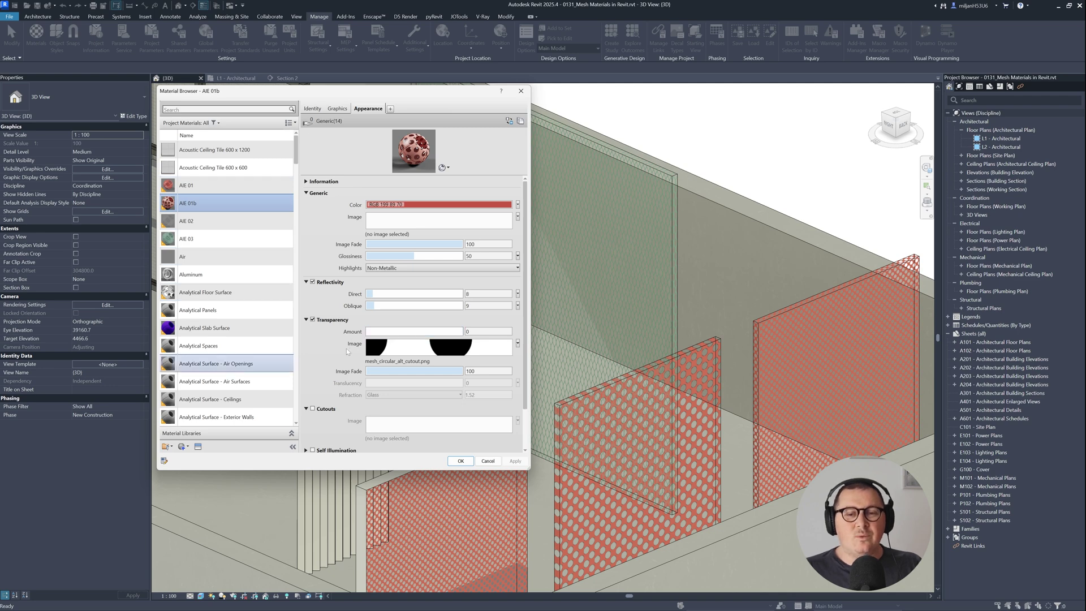
{"action": "left_click", "coordinate": [431, 350]}
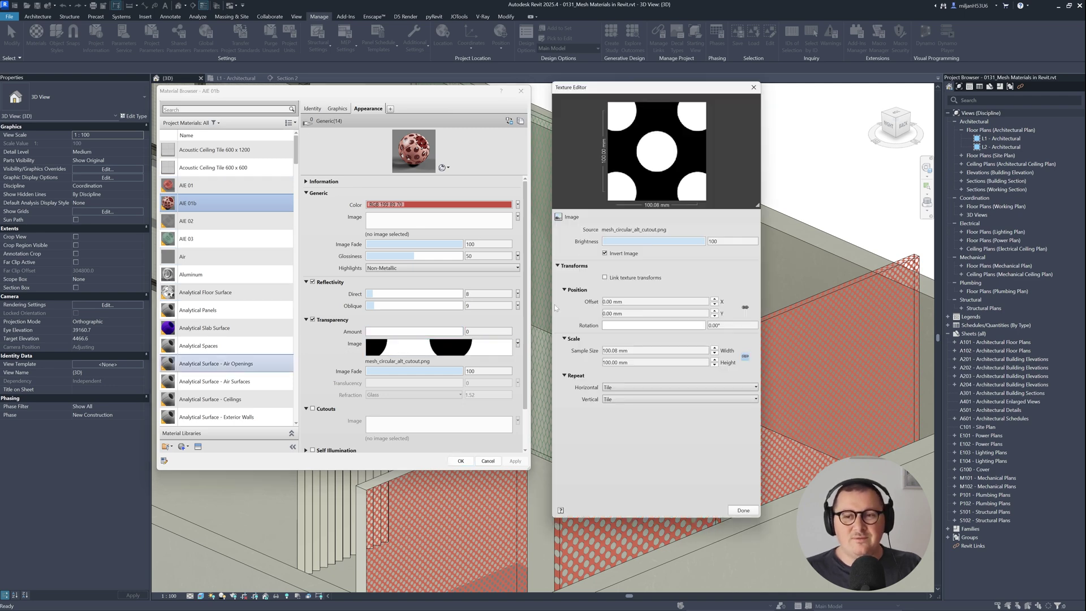
{"action": "left_click", "coordinate": [610, 255]}
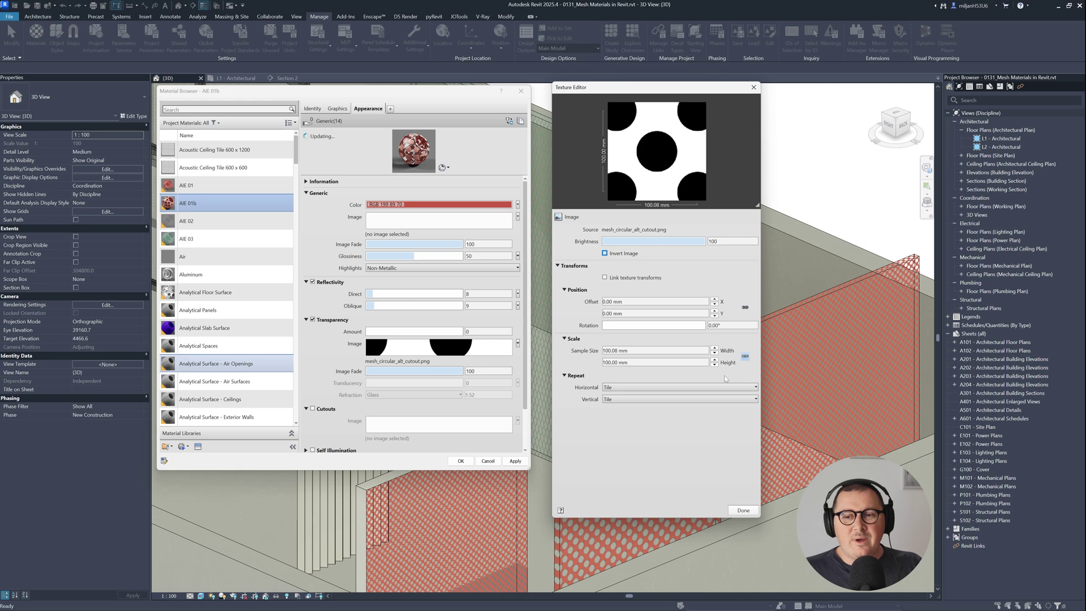
{"action": "left_click", "coordinate": [743, 511]}
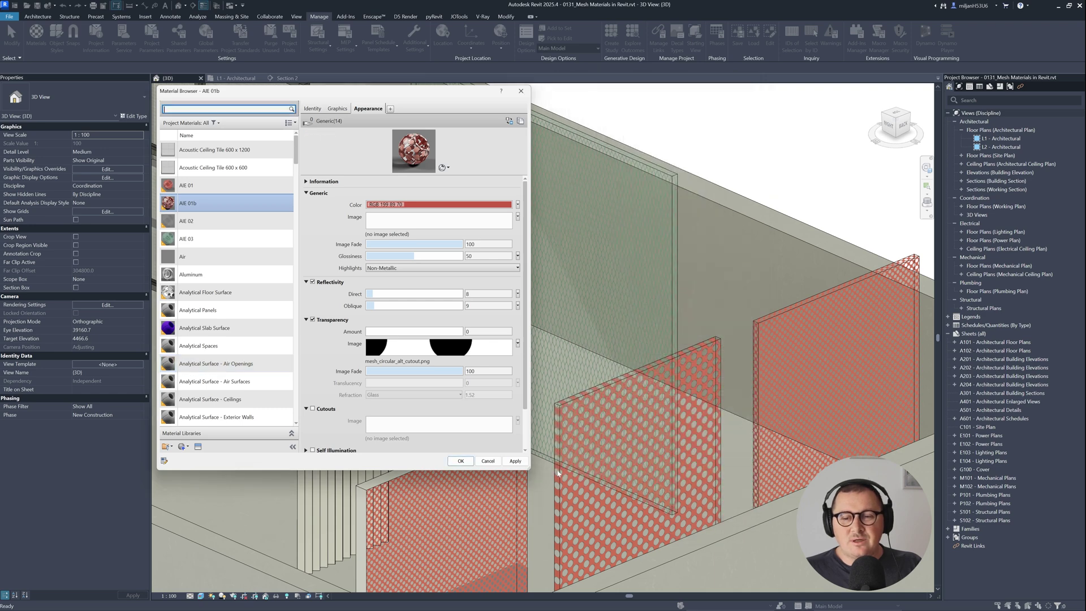
{"action": "left_click", "coordinate": [515, 461]}
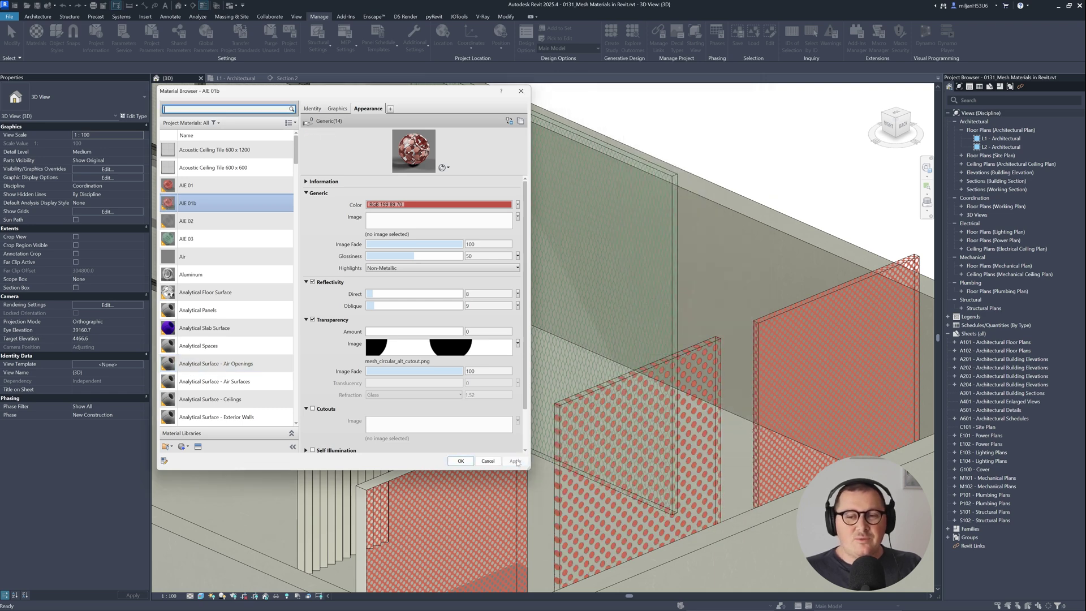
Turn Invert Image back on for the AIE 01b transparency texture
{"action": "mouse_move", "coordinate": [439, 354]}
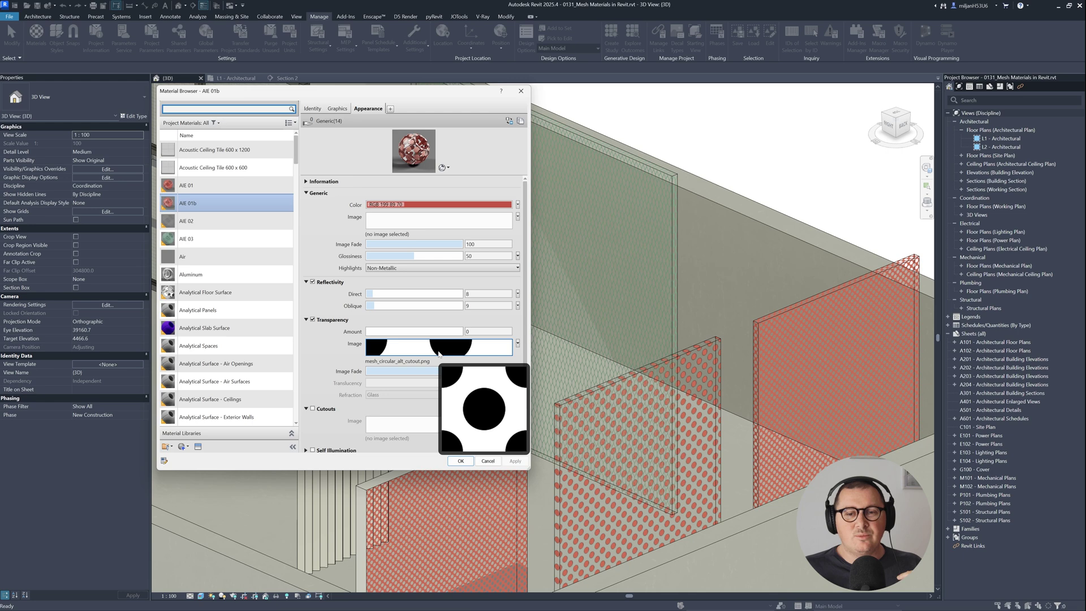
{"action": "left_click", "coordinate": [438, 350]}
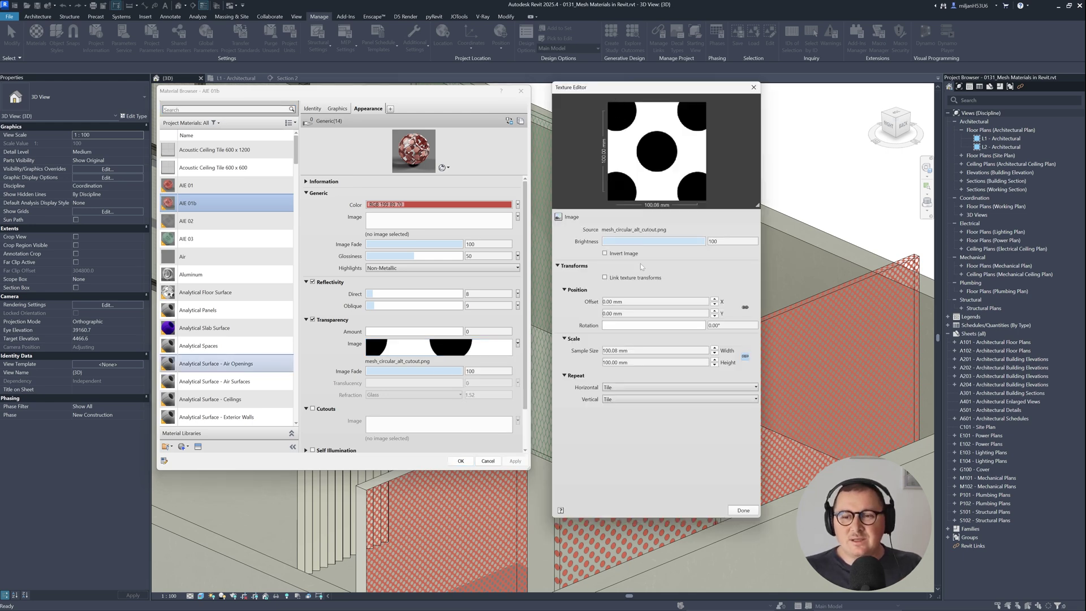
{"action": "left_click", "coordinate": [605, 253]}
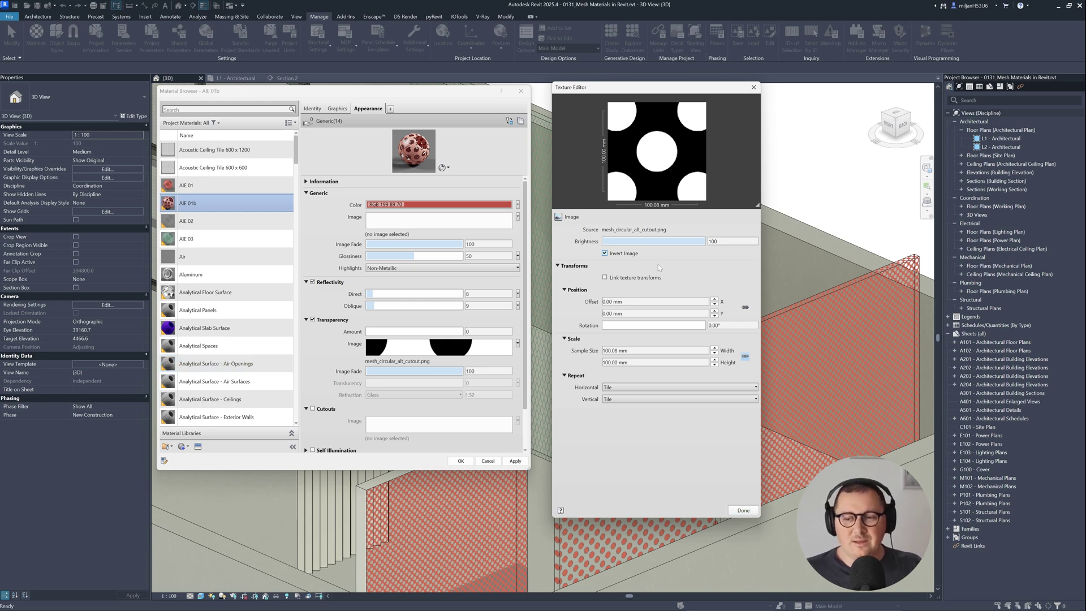
{"action": "left_click", "coordinate": [743, 510]}
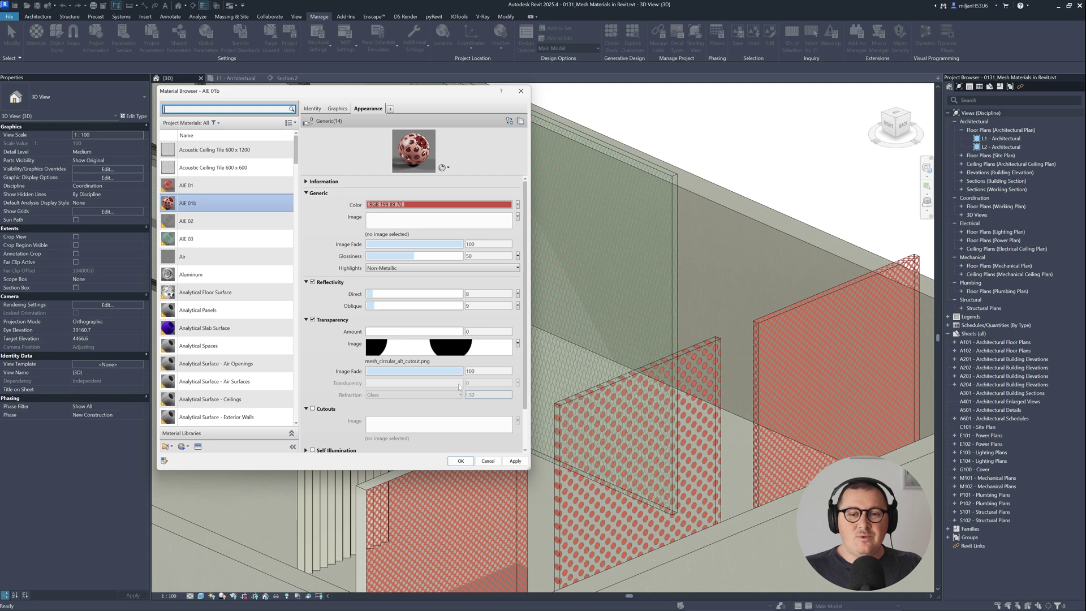
Try AIE 01b transparency amounts of 44 and then 96, applying each
{"action": "left_click", "coordinate": [377, 331]}
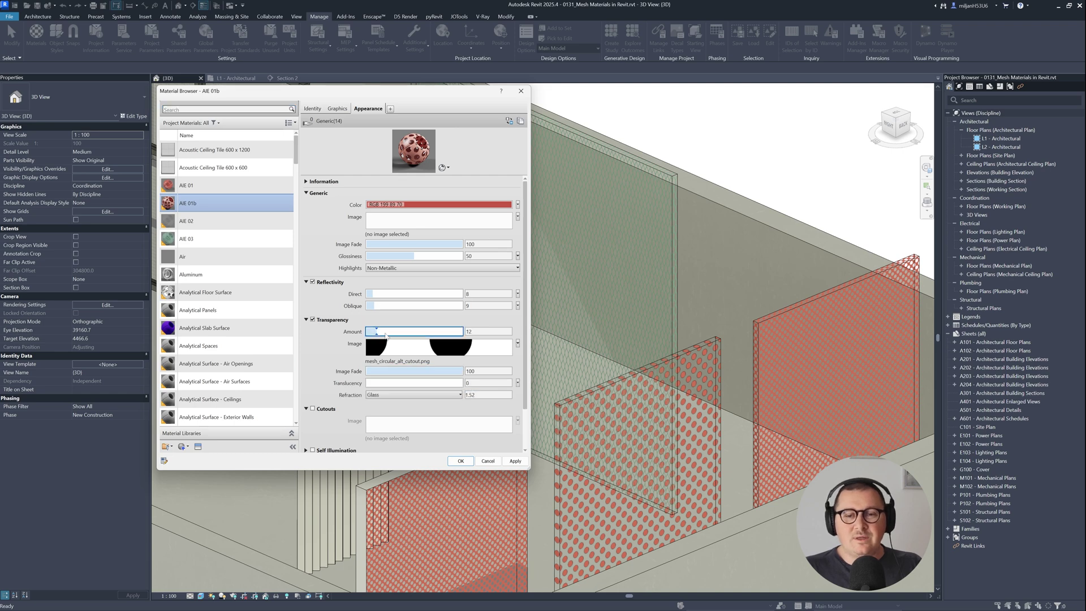
{"action": "left_click_drag", "start_coordinate": [385, 335], "coordinate": [408, 333]}
{"action": "left_click", "coordinate": [517, 463]}
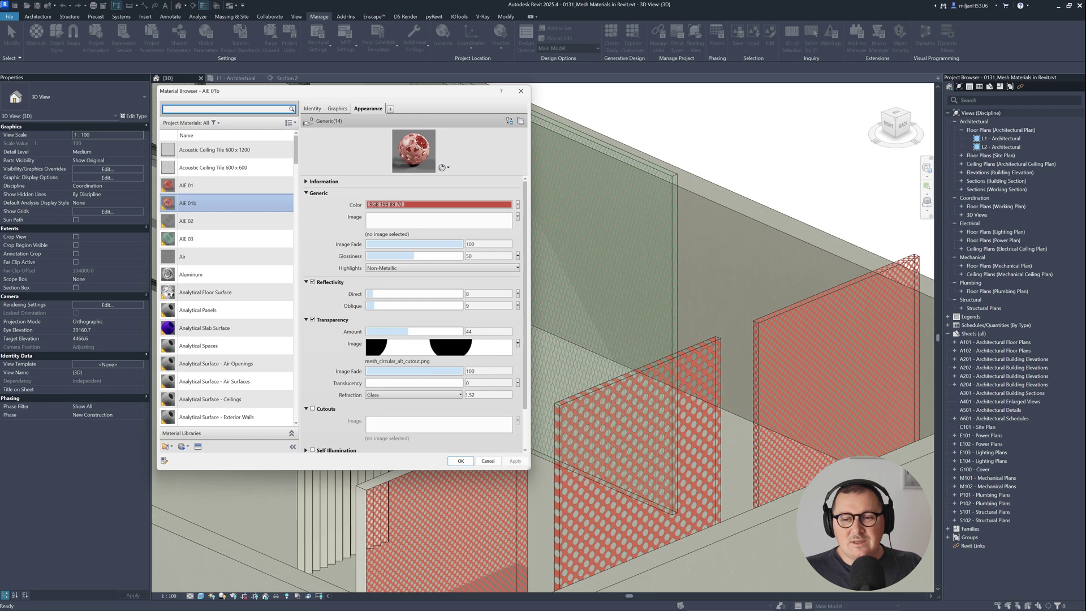
{"action": "left_click_drag", "start_coordinate": [421, 332], "coordinate": [458, 332]}
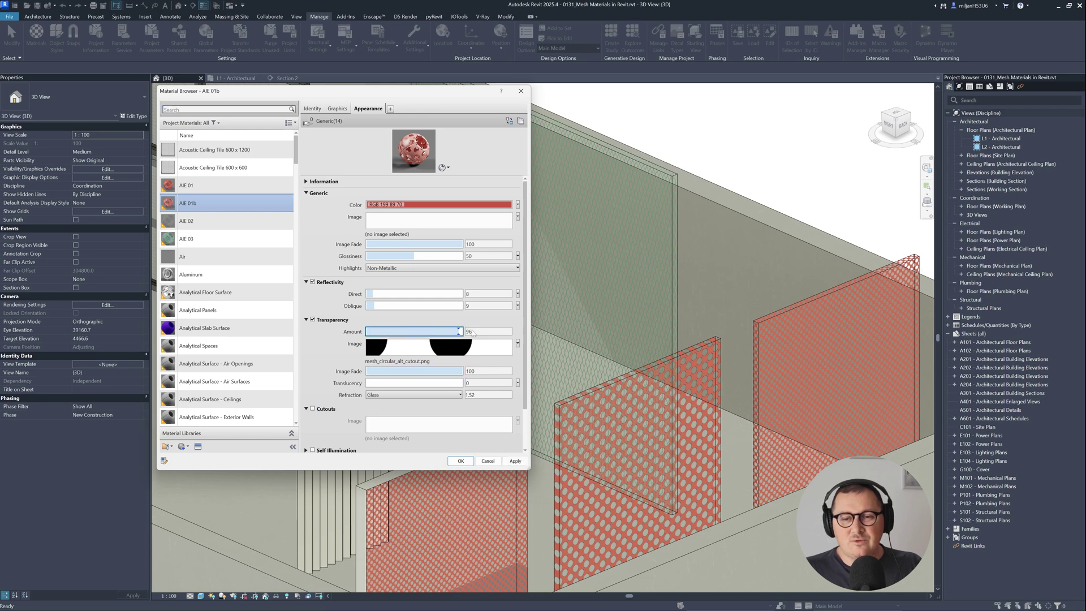
{"action": "left_click", "coordinate": [515, 461]}
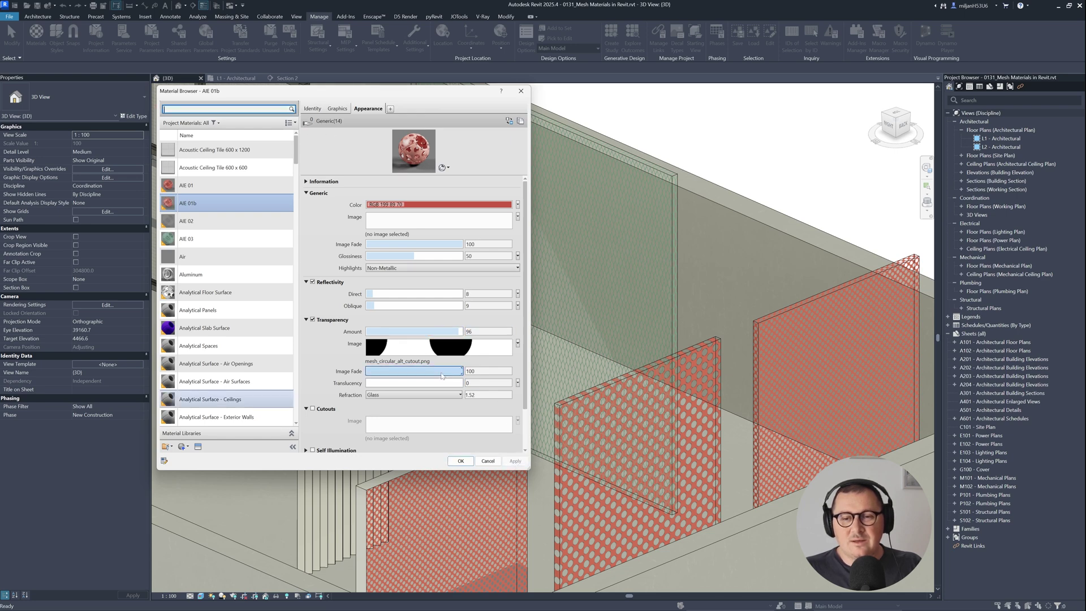
Settle AIE 01b's transparency at 60, apply, and close the Material Browser
{"action": "left_click_drag", "start_coordinate": [458, 332], "coordinate": [423, 333]}
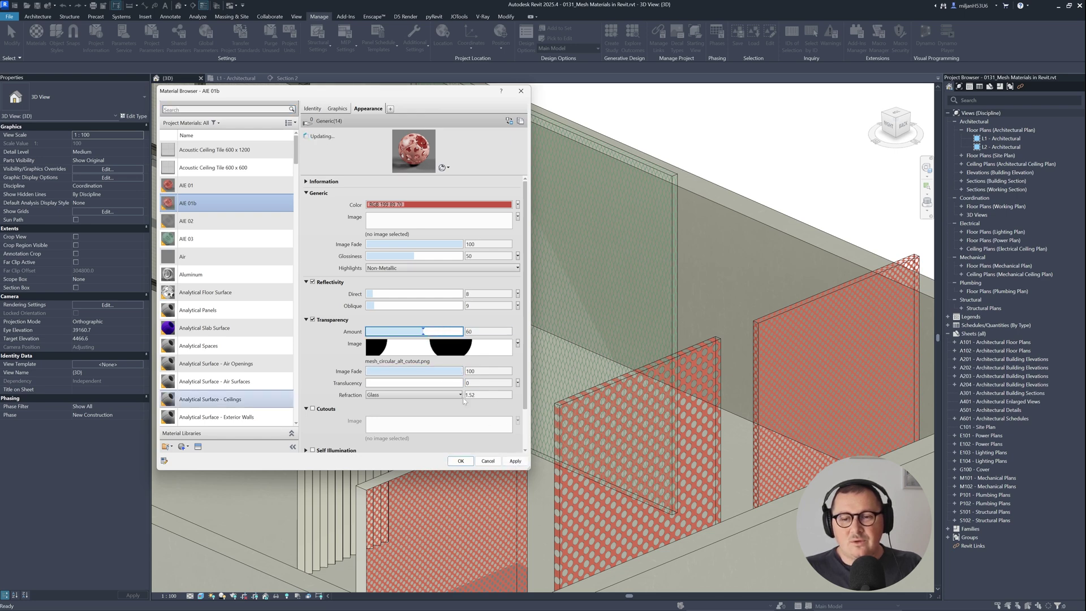
{"action": "left_click", "coordinate": [515, 461]}
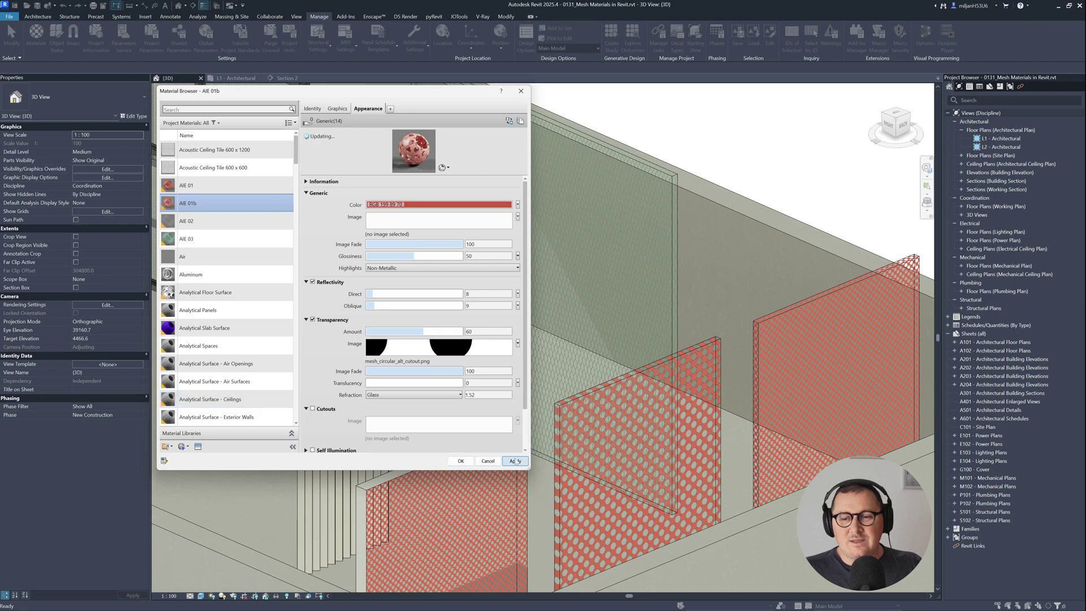
{"action": "left_click", "coordinate": [462, 460]}
{"action": "scroll", "coordinate": [648, 455], "scroll_direction": "up", "scroll_amount": 4}
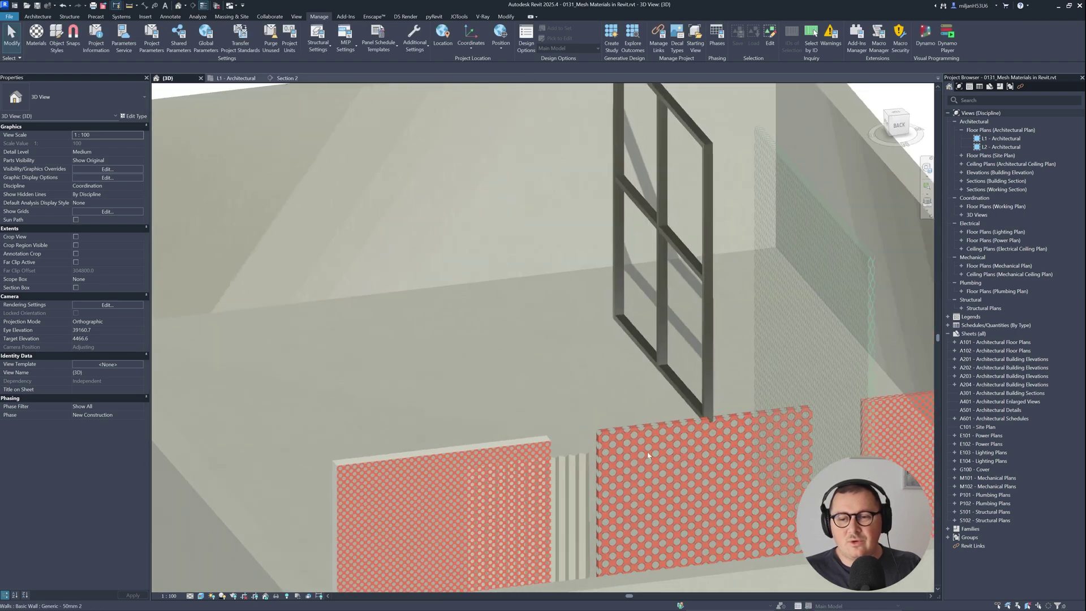
Set AIE 01b's transparency amount to 0, apply, and close the Material Browser
{"action": "scroll", "coordinate": [648, 455], "scroll_direction": "up", "scroll_amount": 5}
{"action": "middle_click_drag", "start_coordinate": [477, 423], "coordinate": [453, 419], "text": "shift"}
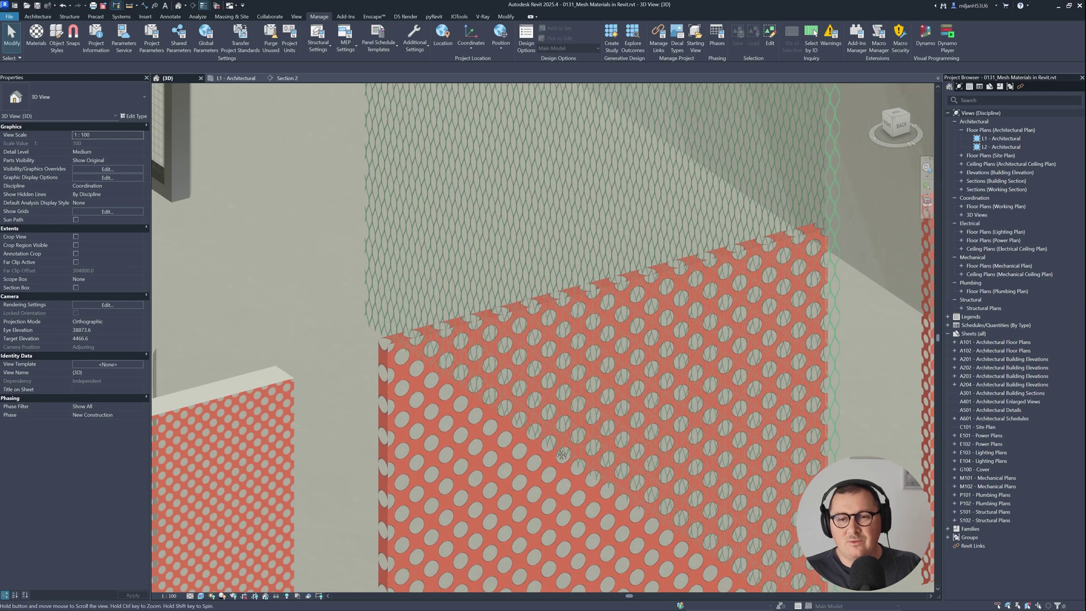
{"action": "left_click", "coordinate": [35, 37]}
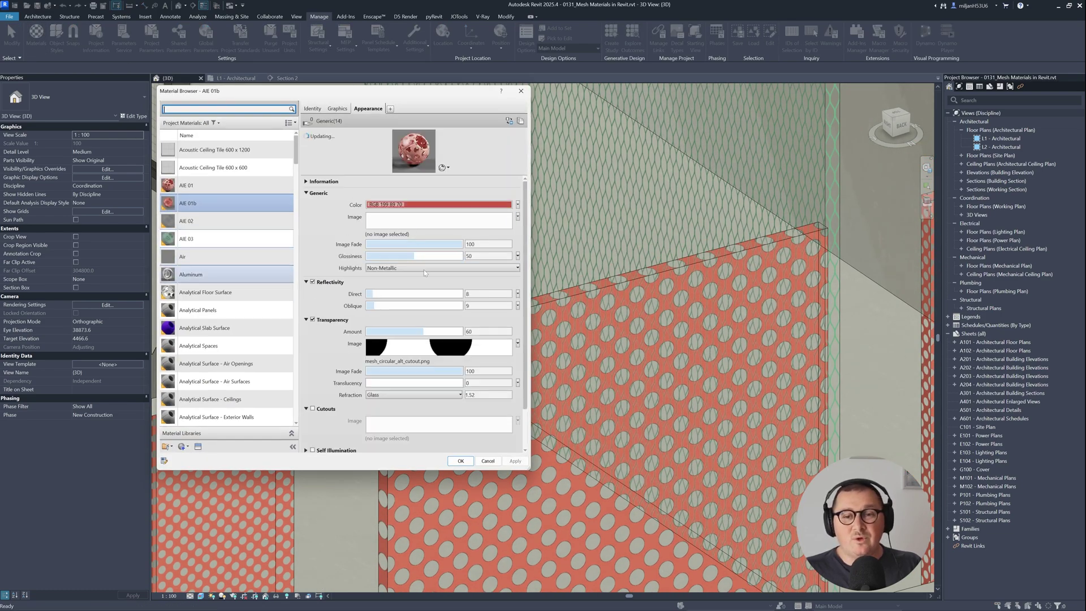
{"action": "left_click_drag", "start_coordinate": [421, 331], "coordinate": [313, 338]}
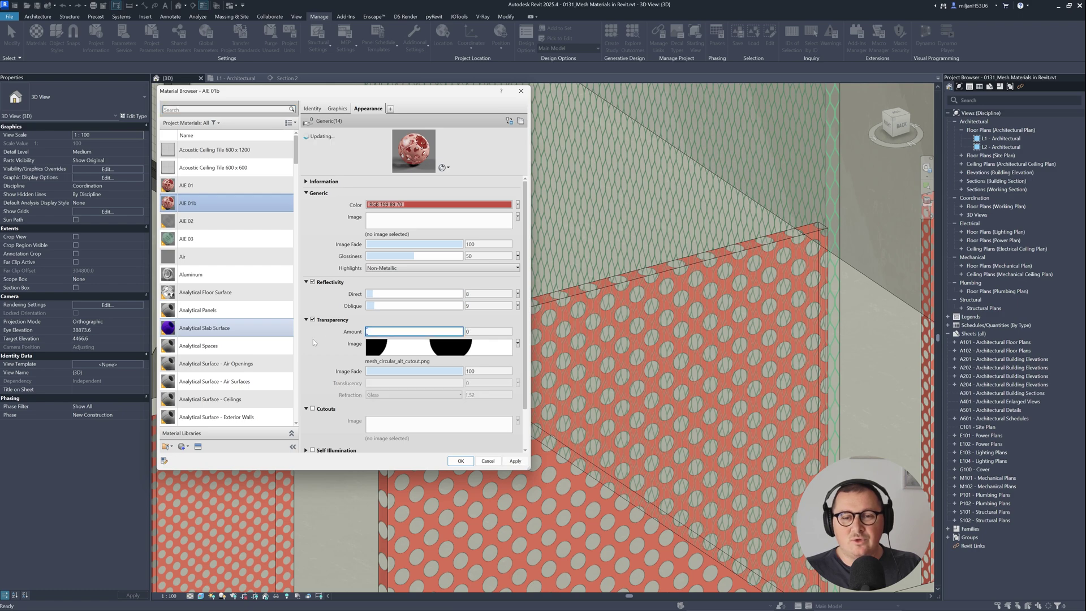
{"action": "left_click", "coordinate": [512, 461]}
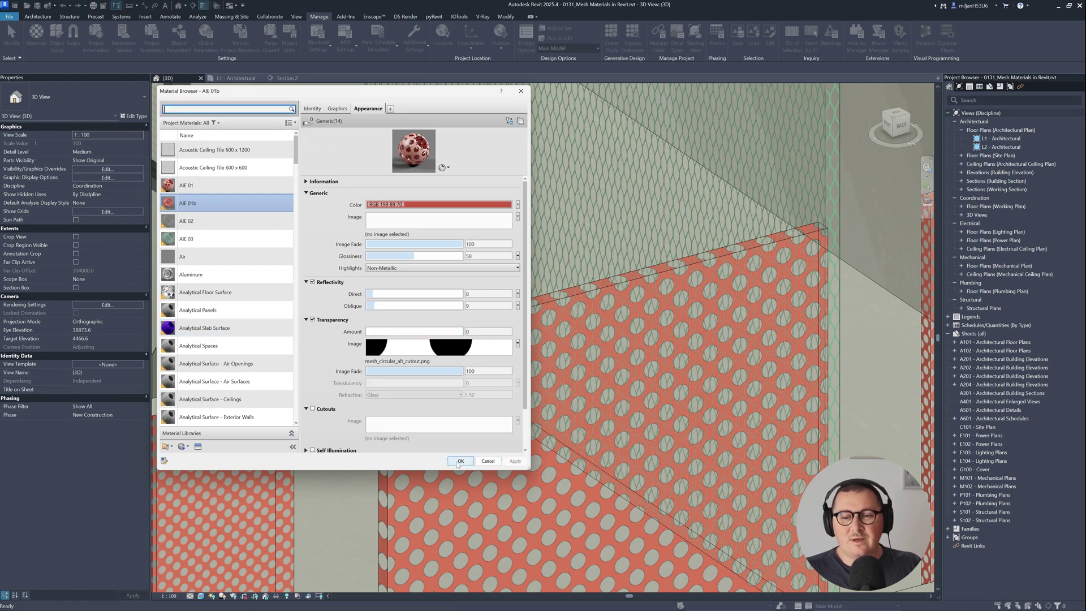
{"action": "left_click", "coordinate": [460, 461]}
Orbit to the window and glass mesh wall, then reopen materials with the MAT shortcut
{"action": "scroll", "coordinate": [539, 444], "scroll_direction": "down", "scroll_amount": 2}
{"action": "middle_click_drag", "start_coordinate": [539, 444], "coordinate": [768, 339], "text": "shift"}
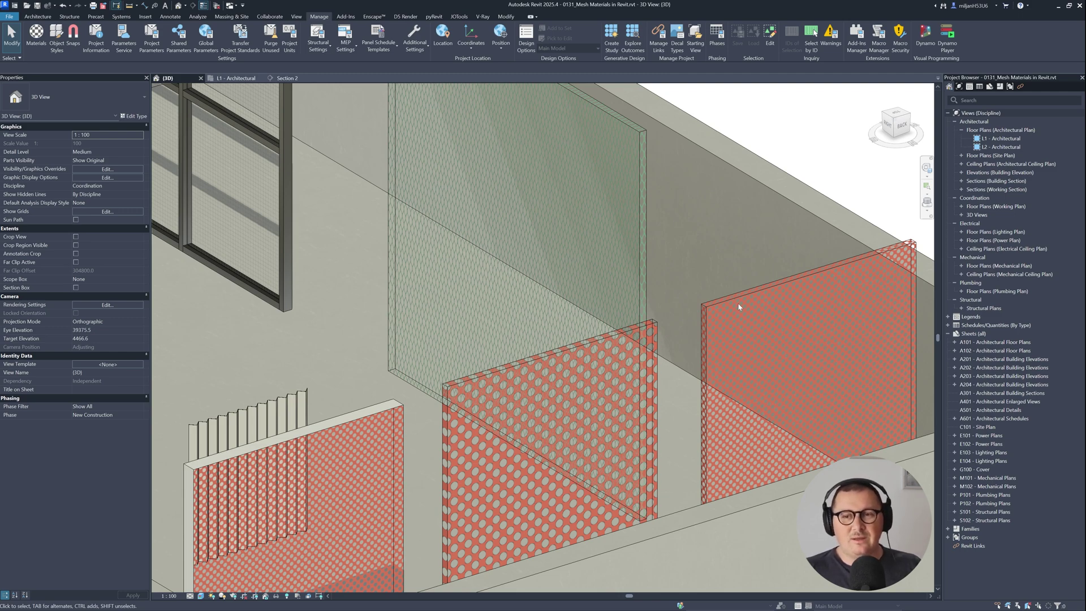
{"action": "scroll", "coordinate": [738, 307], "scroll_direction": "down", "scroll_amount": 2}
{"action": "middle_click_drag", "start_coordinate": [528, 300], "coordinate": [615, 390]}
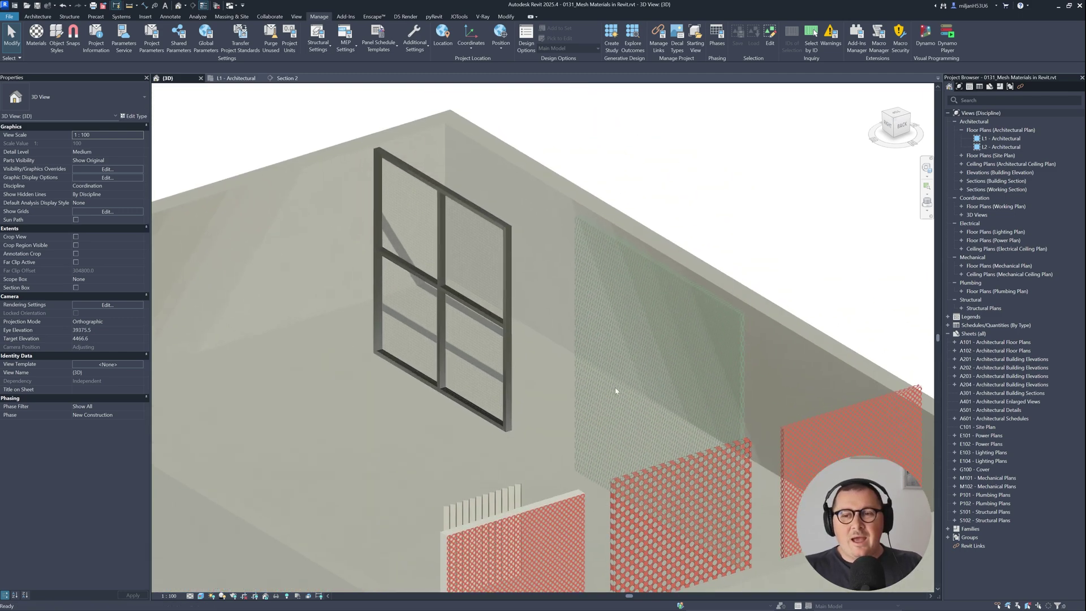
{"action": "left_click", "coordinate": [692, 289]}
{"action": "scroll", "coordinate": [764, 323], "scroll_direction": "up", "scroll_amount": 2}
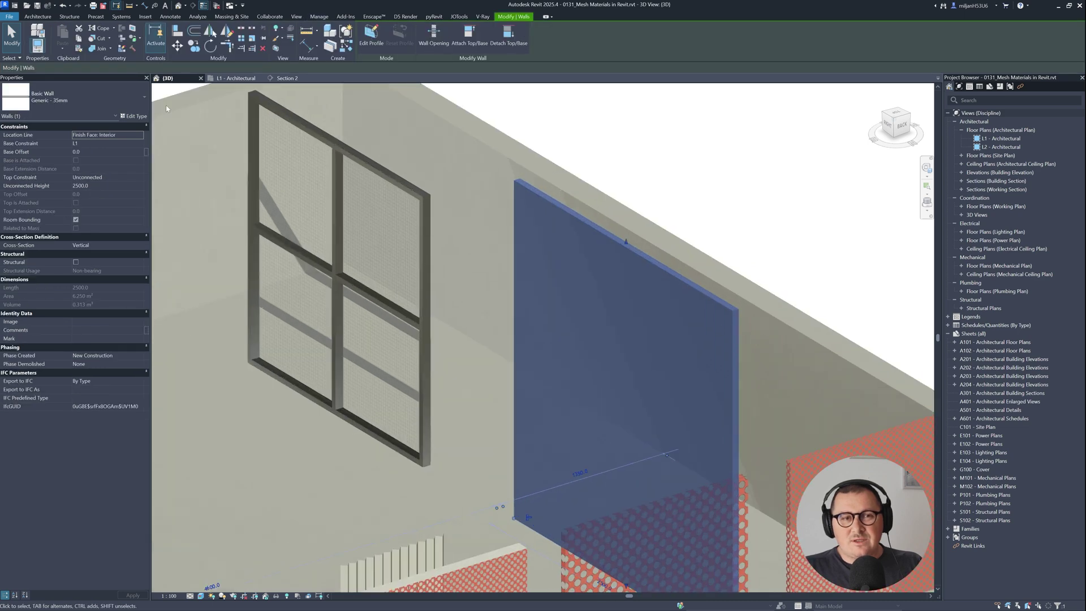
{"action": "key", "text": "Escape"}
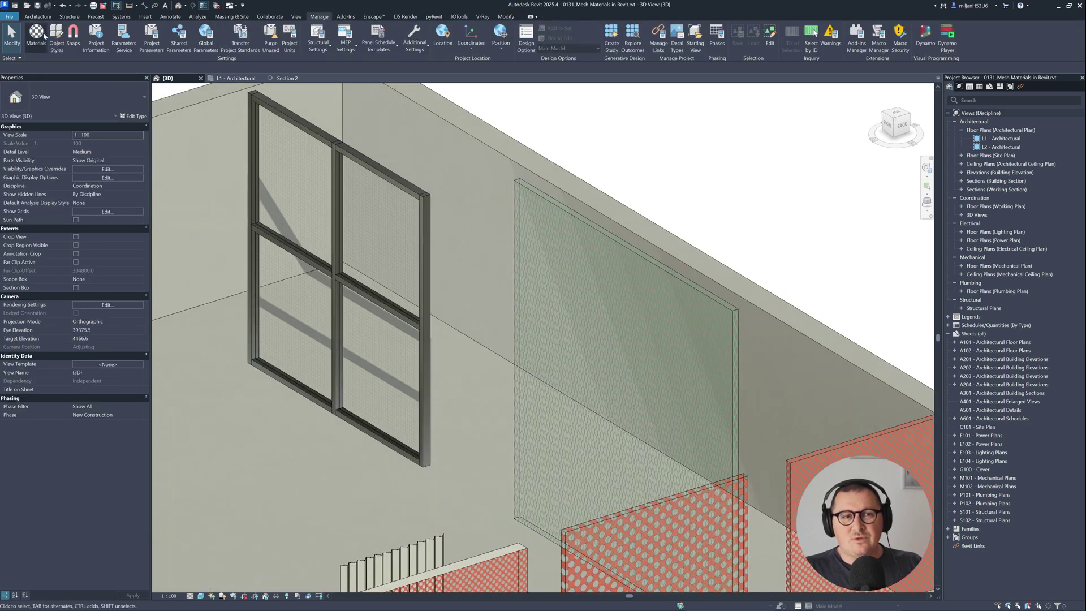
{"action": "key", "text": "m"}
{"action": "key", "text": "a"}
{"action": "key", "text": "t"}
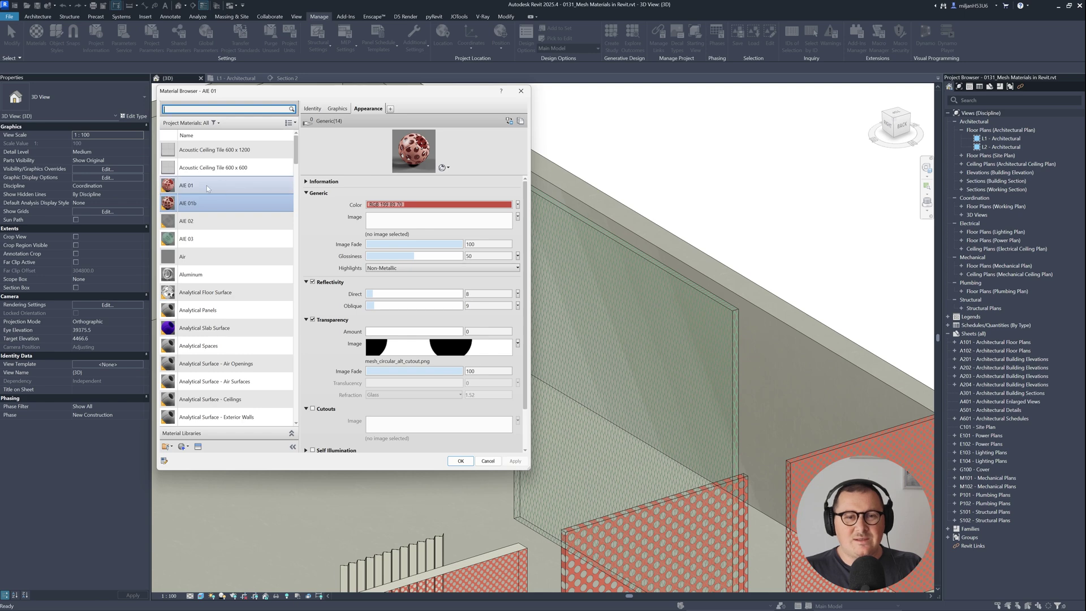
Open AIE 03's cutout texture settings and check the image folder without changing the file
{"action": "left_click", "coordinate": [207, 187]}
{"action": "left_click", "coordinate": [199, 240]}
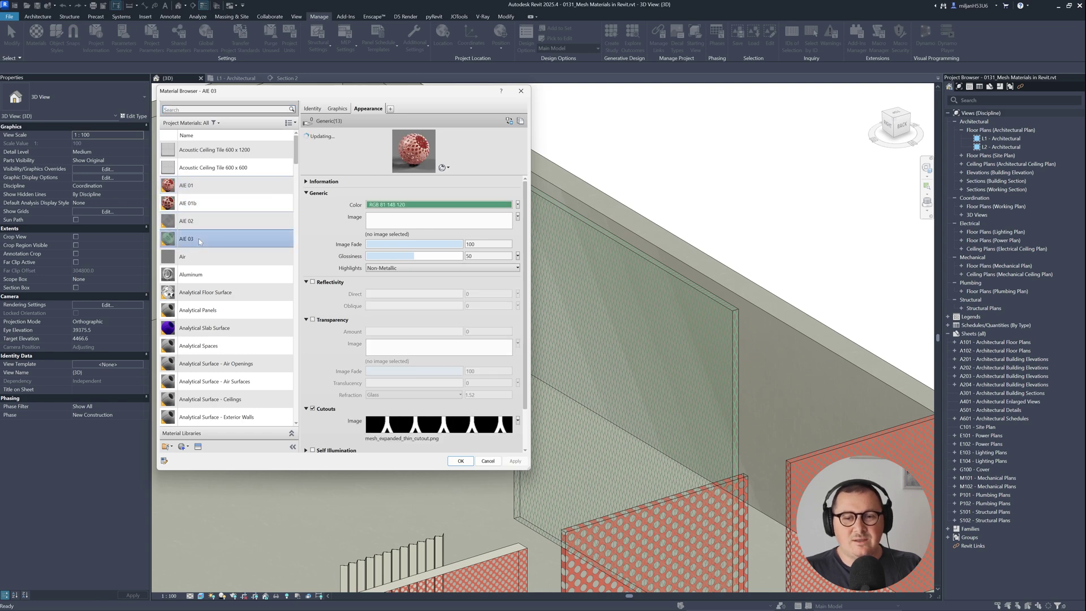
{"action": "left_click", "coordinate": [382, 428]}
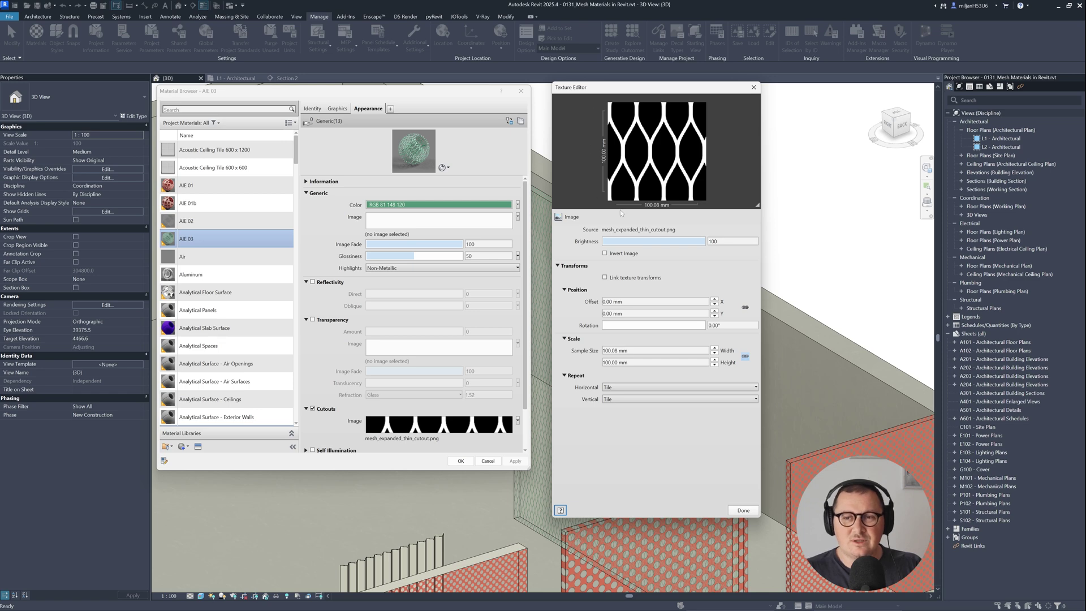
{"action": "left_click", "coordinate": [637, 229]}
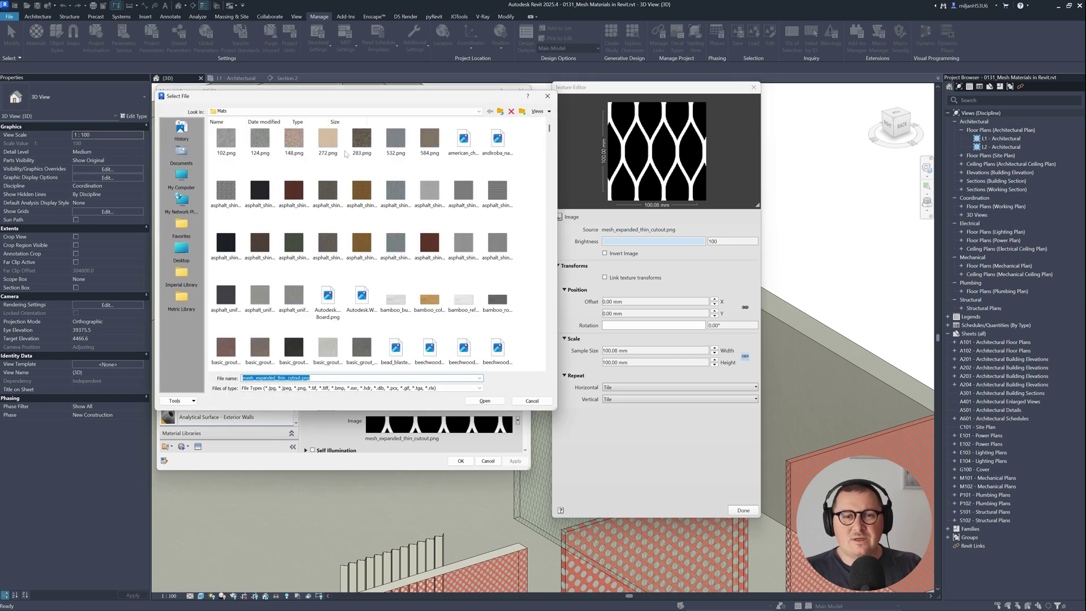
{"action": "left_click", "coordinate": [273, 112]}
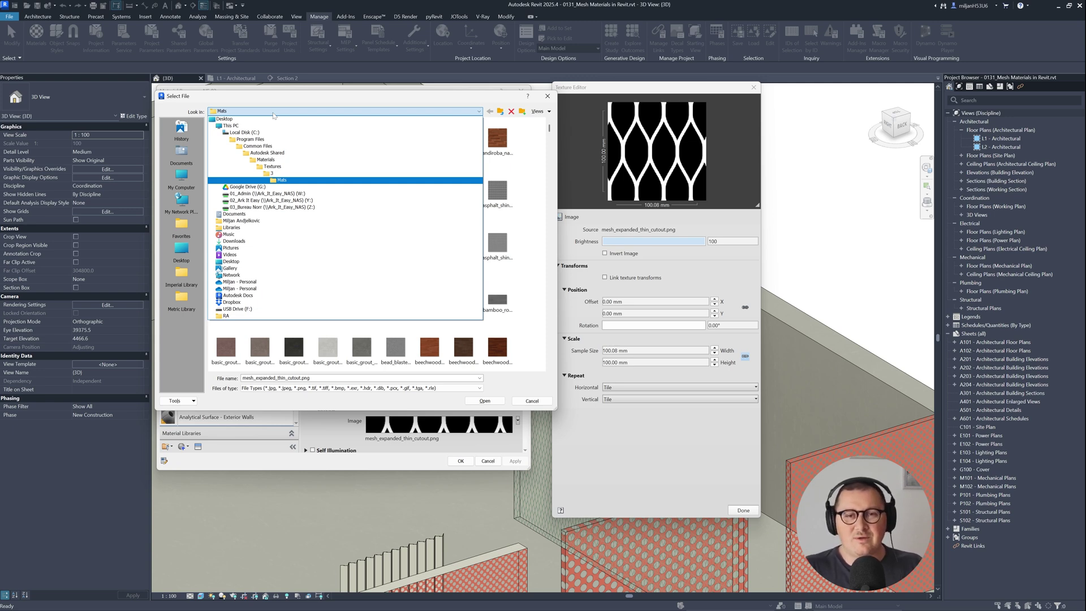
{"action": "left_click", "coordinate": [273, 113]}
{"action": "left_click", "coordinate": [548, 96]}
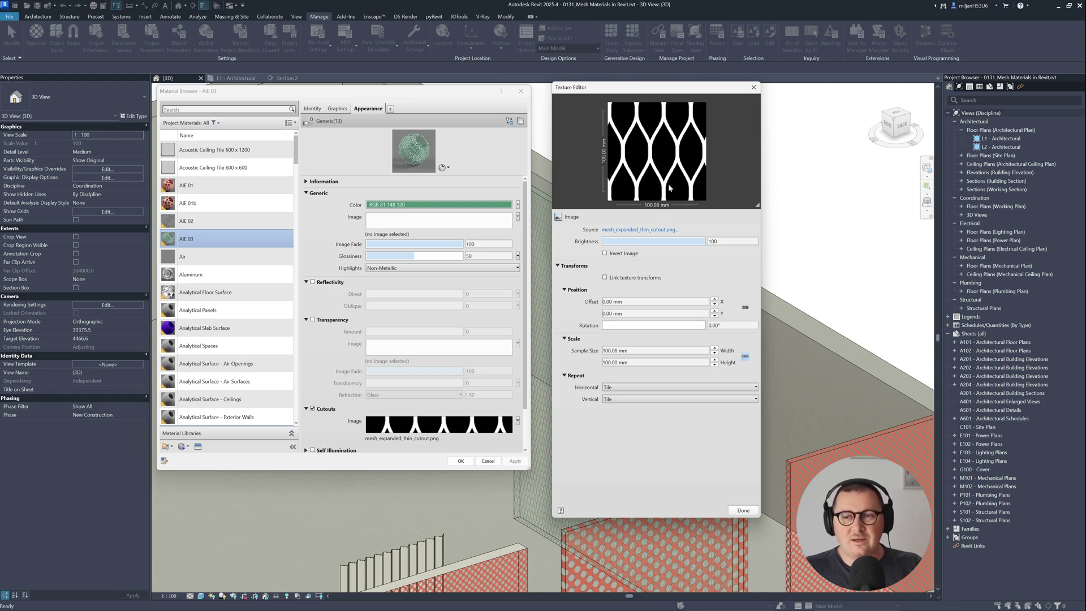
Set the AIE 03 cutout sample width to 75 mm and apply it
{"action": "left_click", "coordinate": [632, 350]}
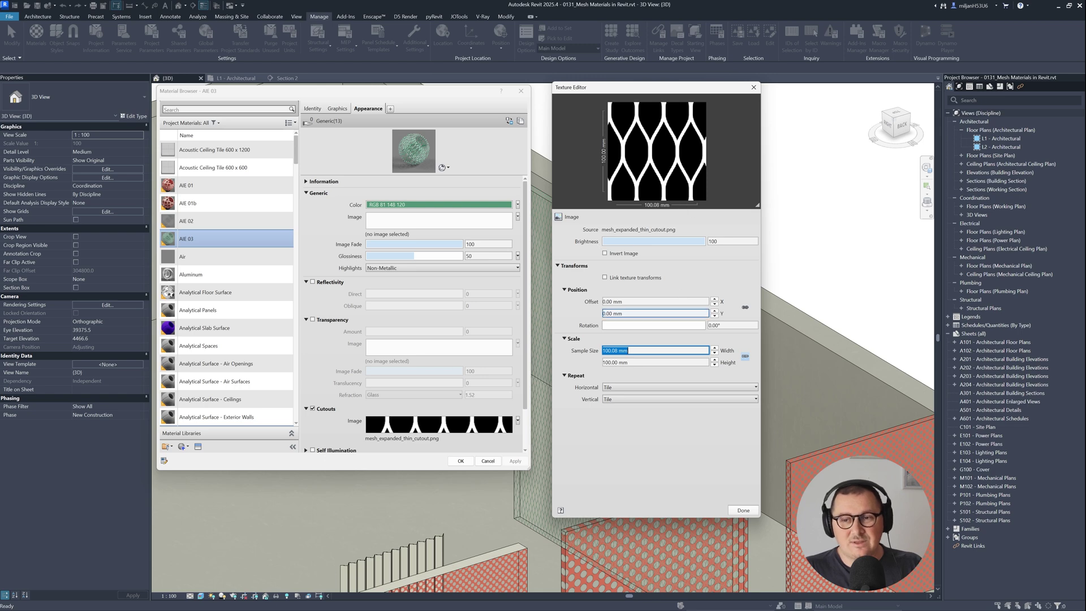
{"action": "type", "text": "75"}
{"action": "key", "text": "Tab"}
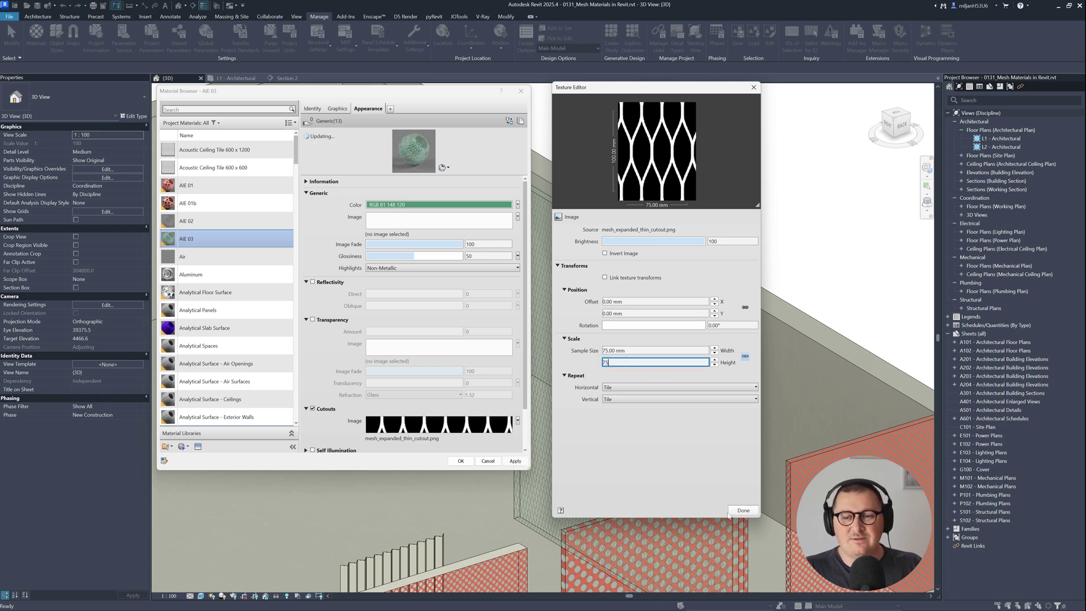
{"action": "left_click", "coordinate": [743, 510]}
{"action": "left_click", "coordinate": [515, 461]}
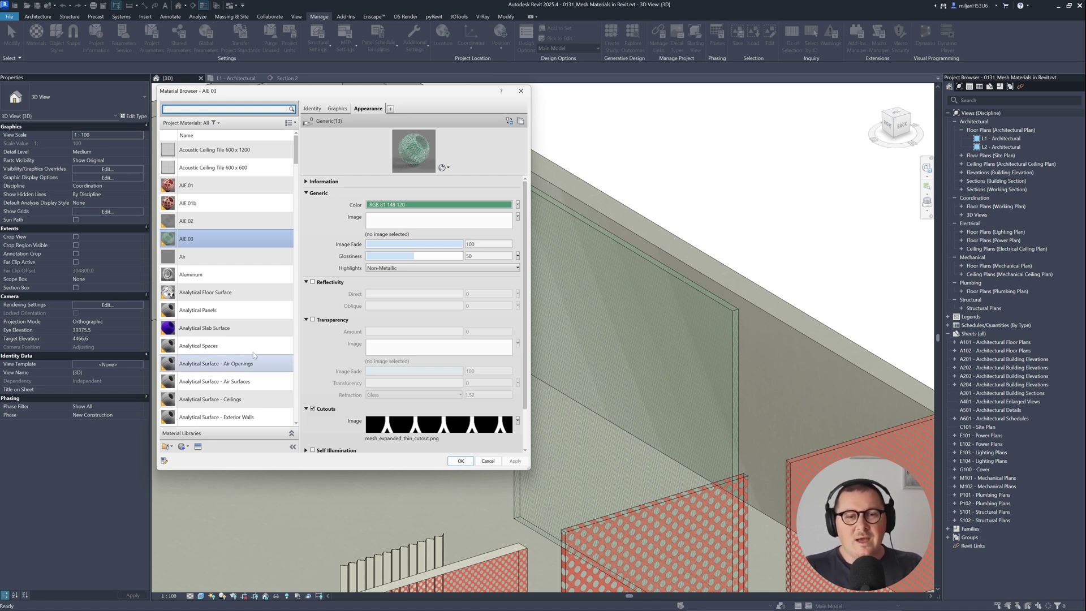
Close the Material Browser and orbit to the gable wall's fine-mesh window screen
{"action": "left_click", "coordinate": [454, 462]}
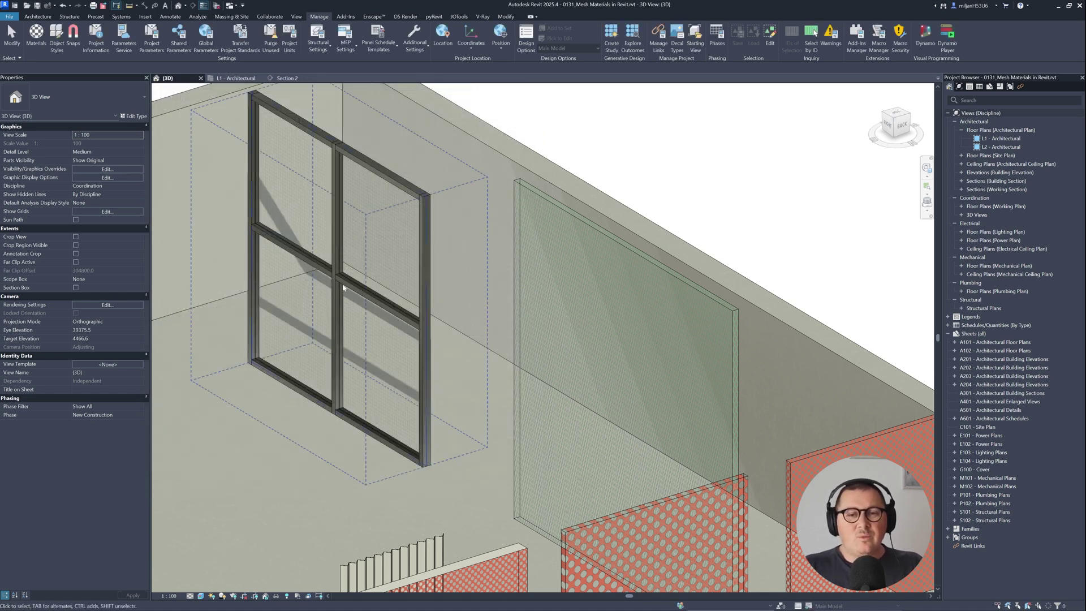
{"action": "scroll", "coordinate": [652, 375], "scroll_direction": "up", "scroll_amount": 4}
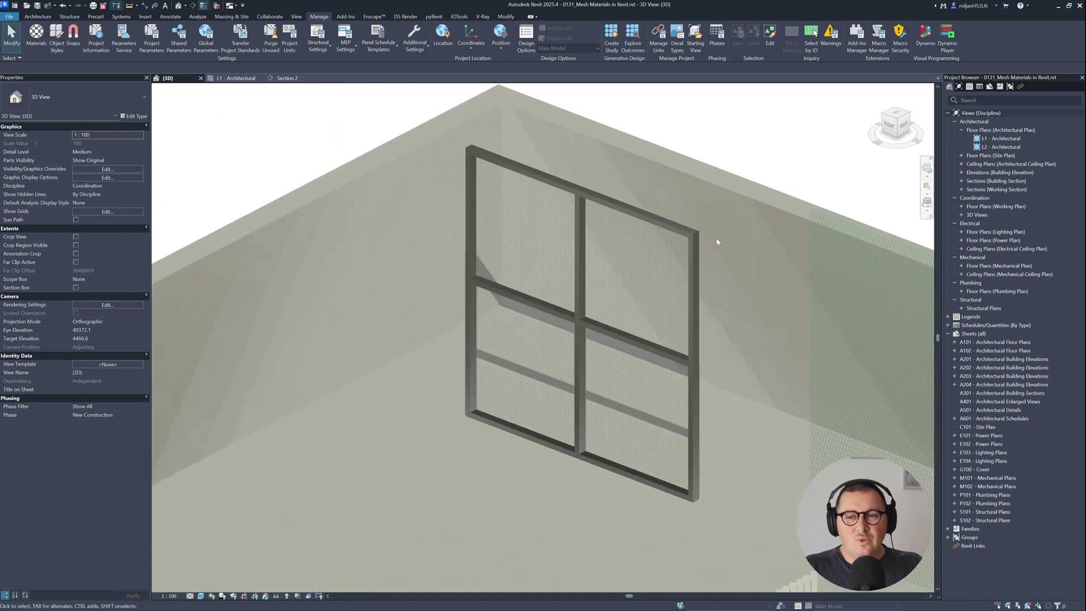
{"action": "middle_click_drag", "start_coordinate": [718, 243], "coordinate": [402, 198], "text": "shift"}
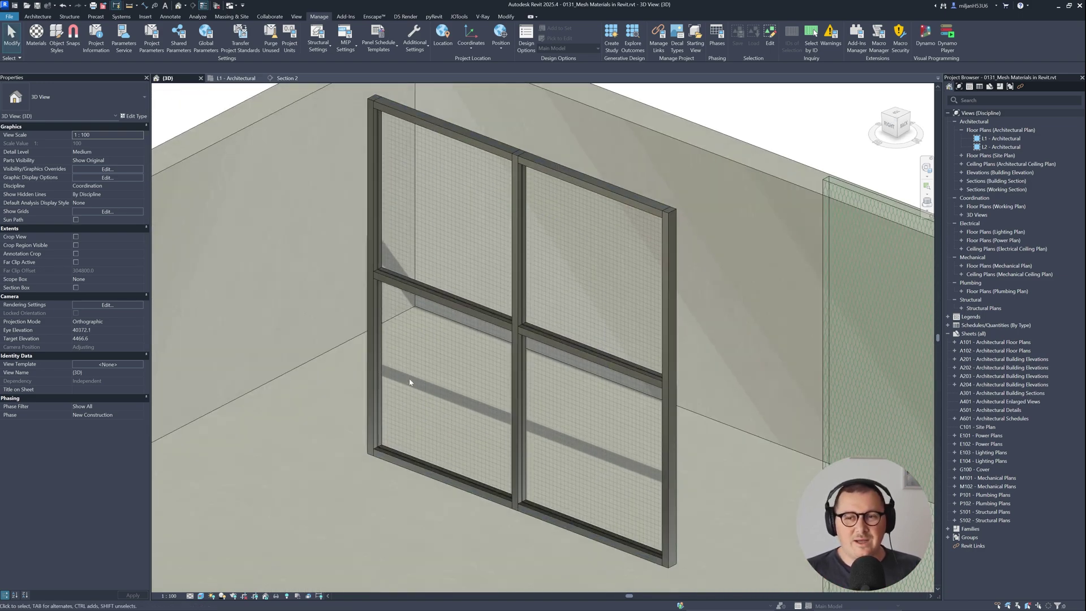
{"action": "middle_click_drag", "start_coordinate": [425, 371], "coordinate": [669, 384], "text": "shift"}
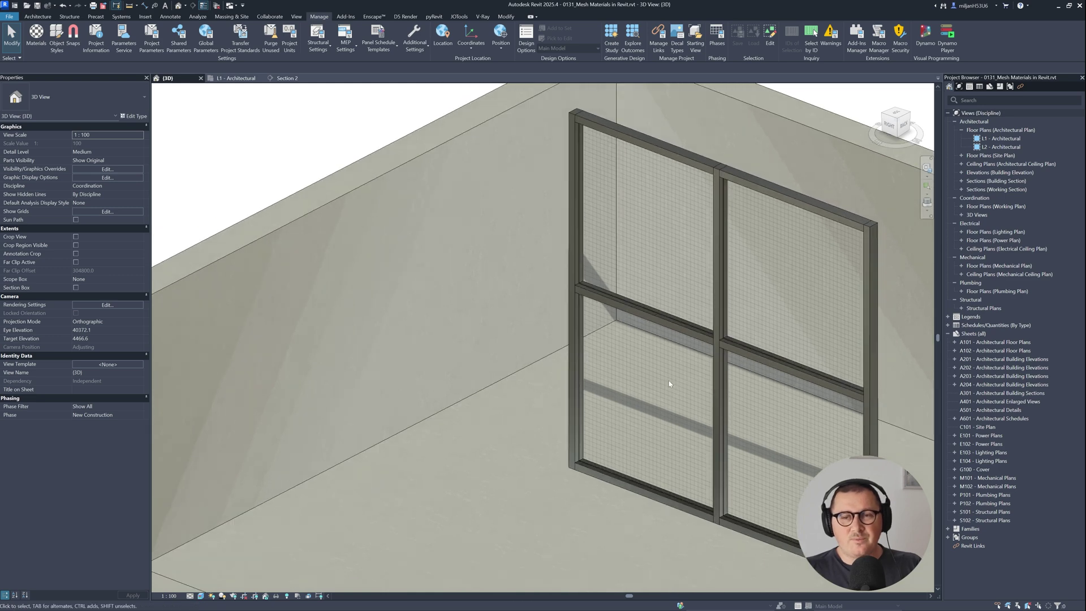
Reopen materials on AIE 02 and review its tile cutout settings
{"action": "left_click", "coordinate": [36, 35]}
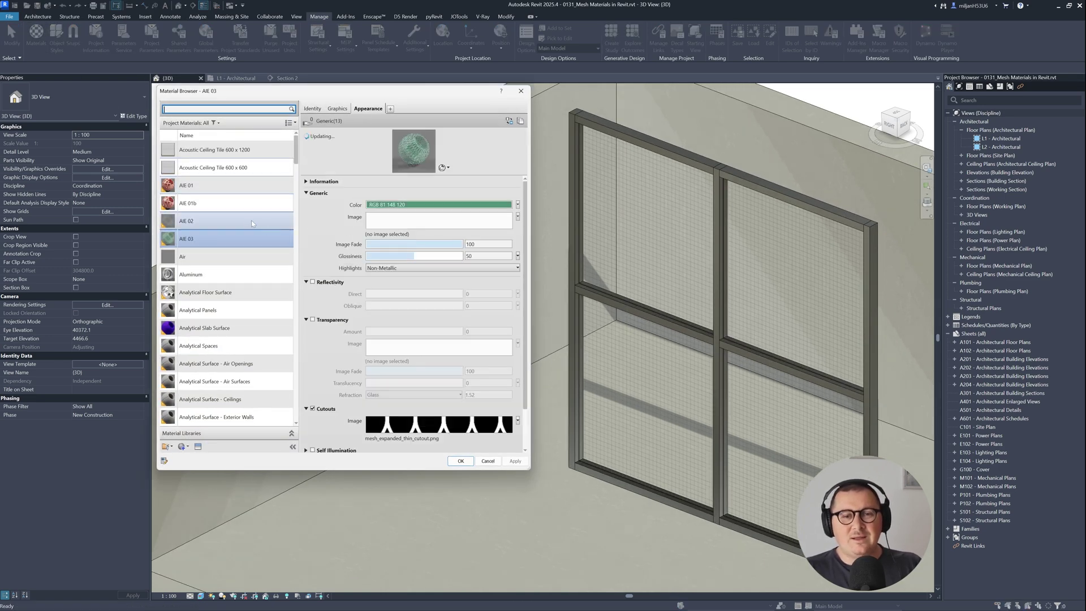
{"action": "left_click", "coordinate": [219, 224]}
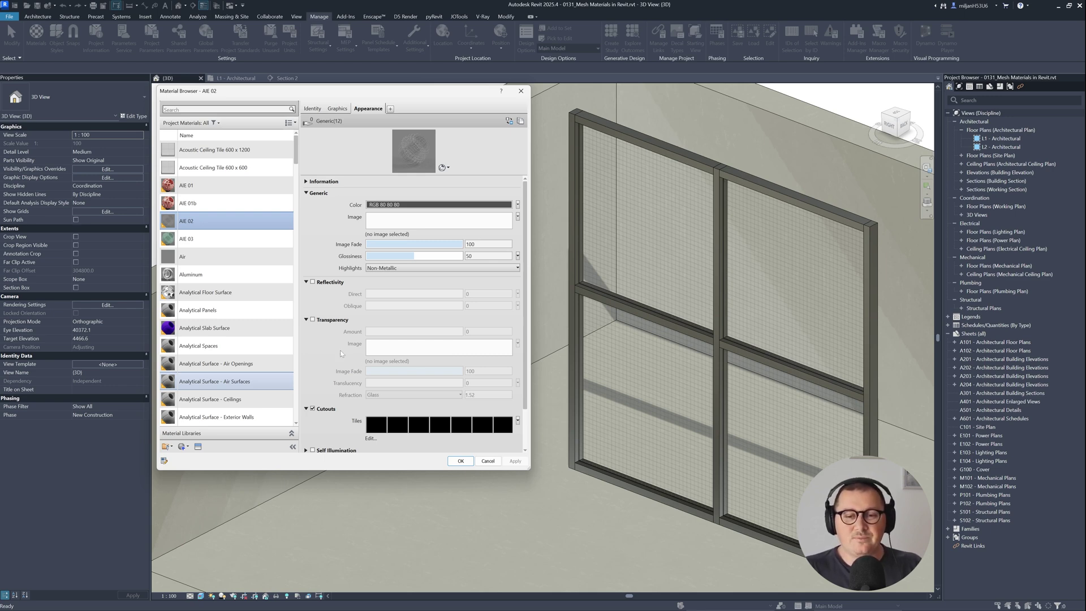
{"action": "left_click", "coordinate": [469, 423]}
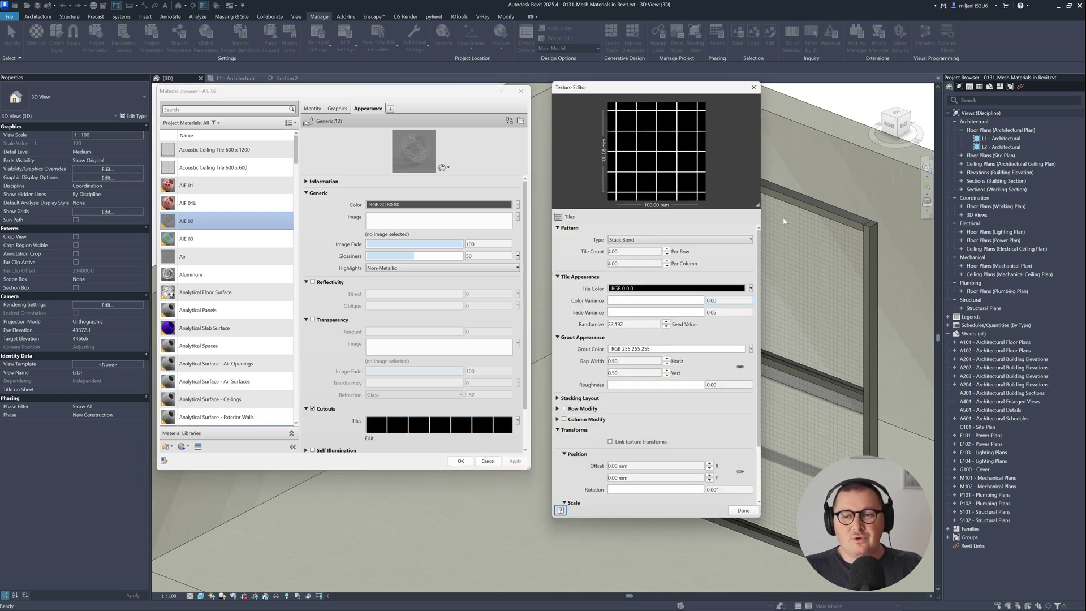
{"action": "left_click", "coordinate": [499, 426]}
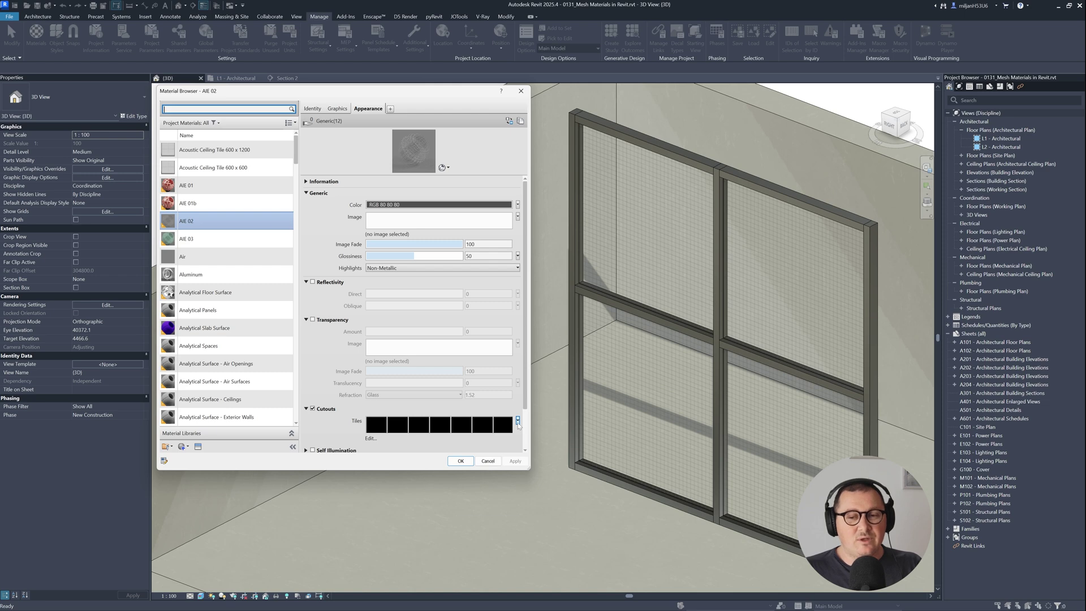
Give AIE 02's cutout the Tiles pattern, finish the texture, and close the browser
{"action": "left_click", "coordinate": [517, 423]}
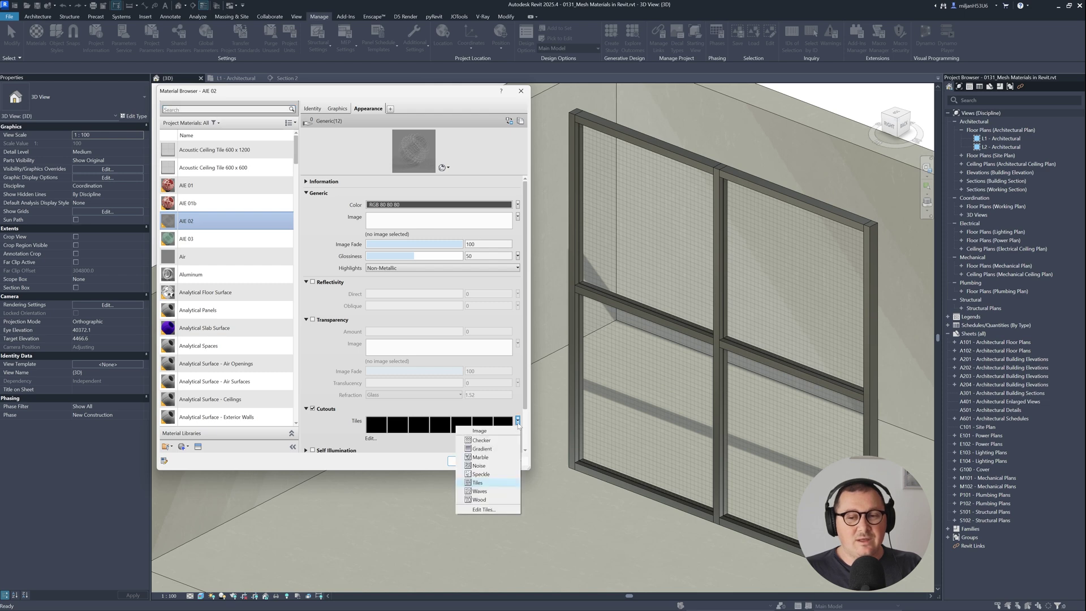
{"action": "left_click", "coordinate": [478, 483]}
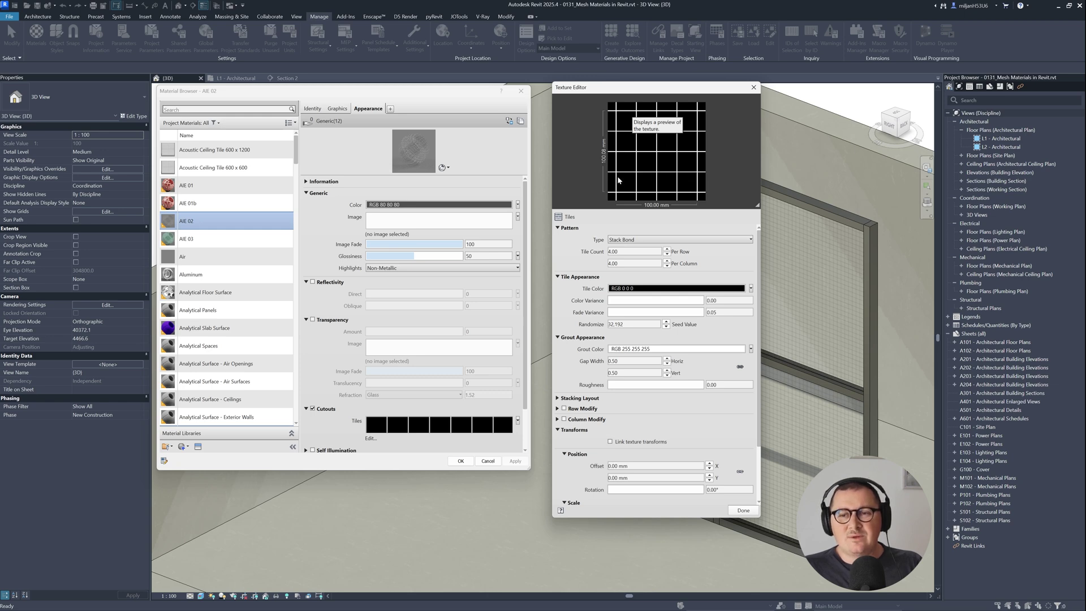
{"action": "left_click", "coordinate": [743, 511]}
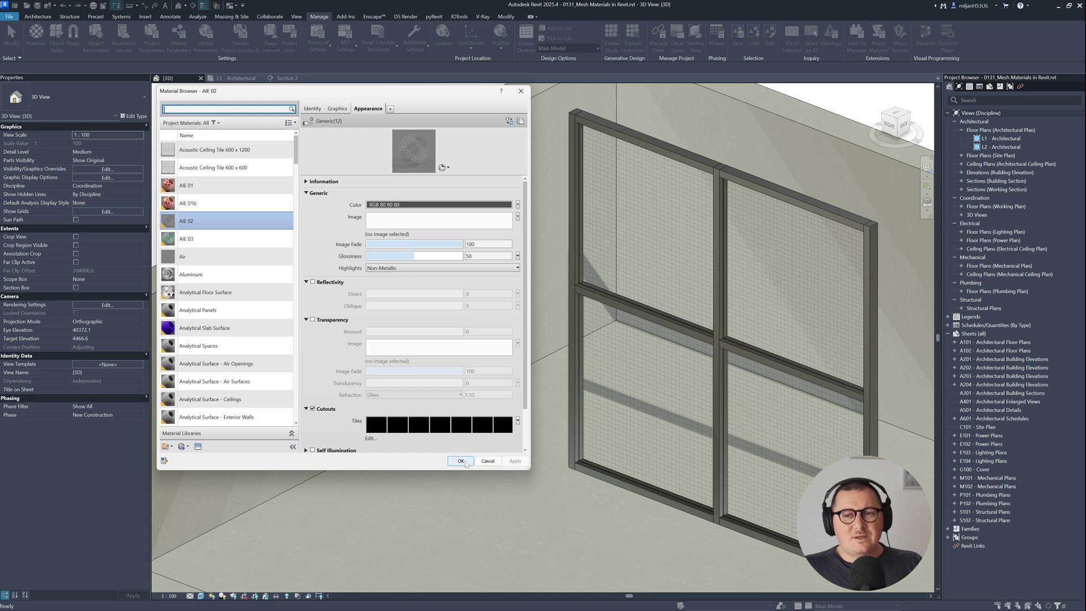
{"action": "left_click", "coordinate": [465, 464]}
Switch to Section 2, try Realistic, then set the visual style to Hidden Line
{"action": "left_click", "coordinate": [284, 82]}
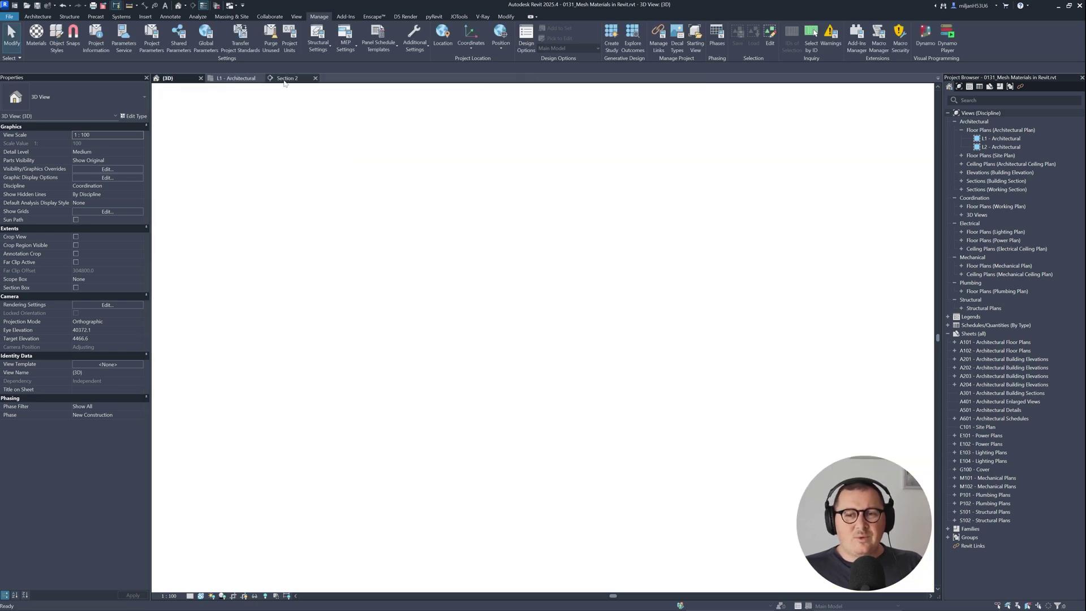
{"action": "scroll", "coordinate": [482, 265], "scroll_direction": "down", "scroll_amount": 3}
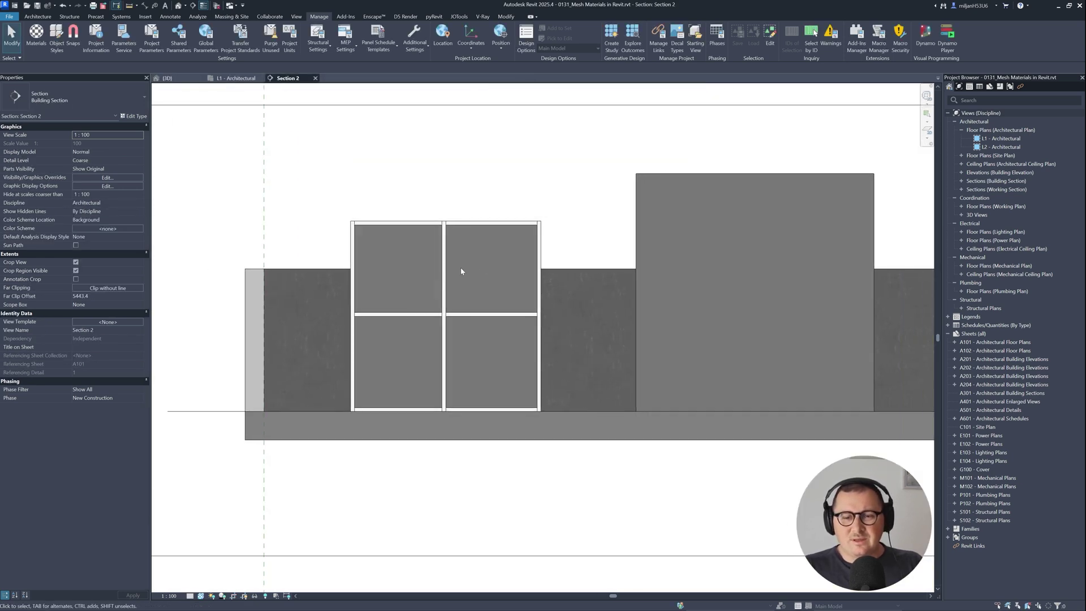
{"action": "left_click", "coordinate": [201, 595]}
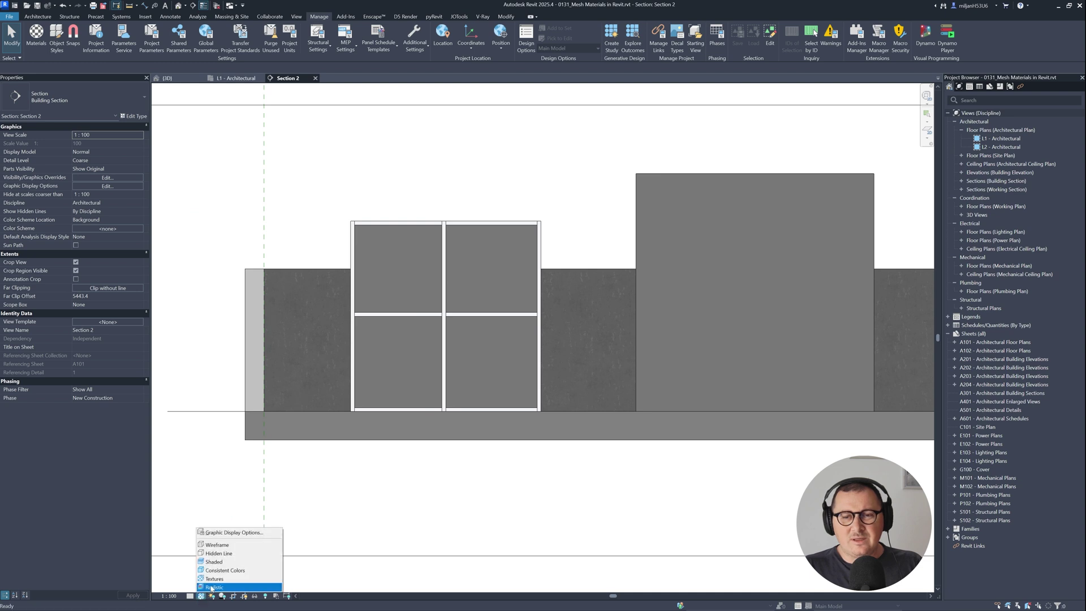
{"action": "left_click", "coordinate": [218, 583]}
{"action": "middle_click_drag", "start_coordinate": [568, 349], "coordinate": [536, 376]}
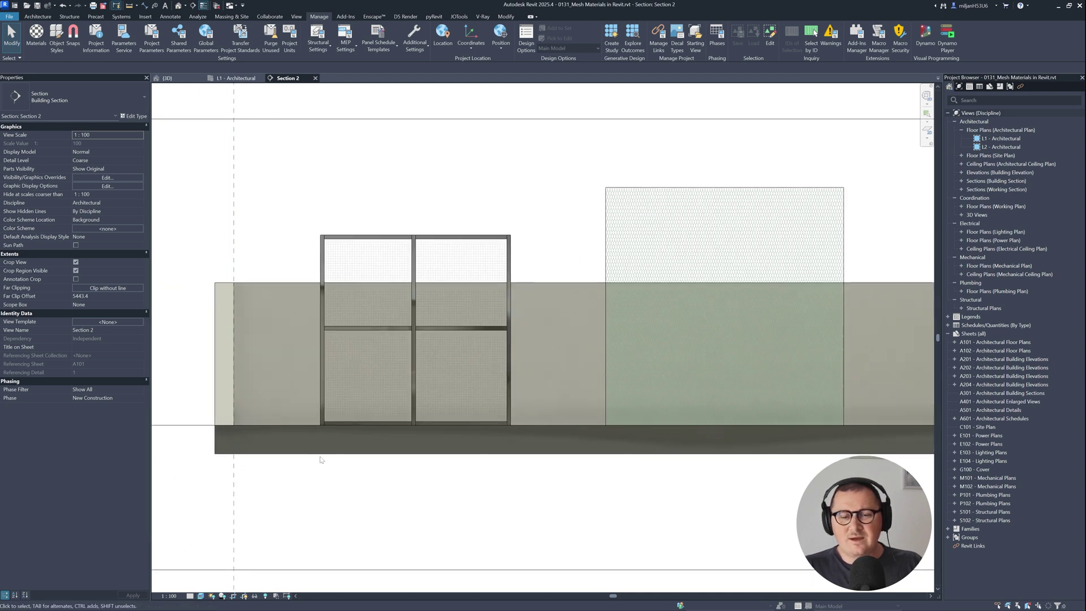
{"action": "left_click", "coordinate": [200, 595]}
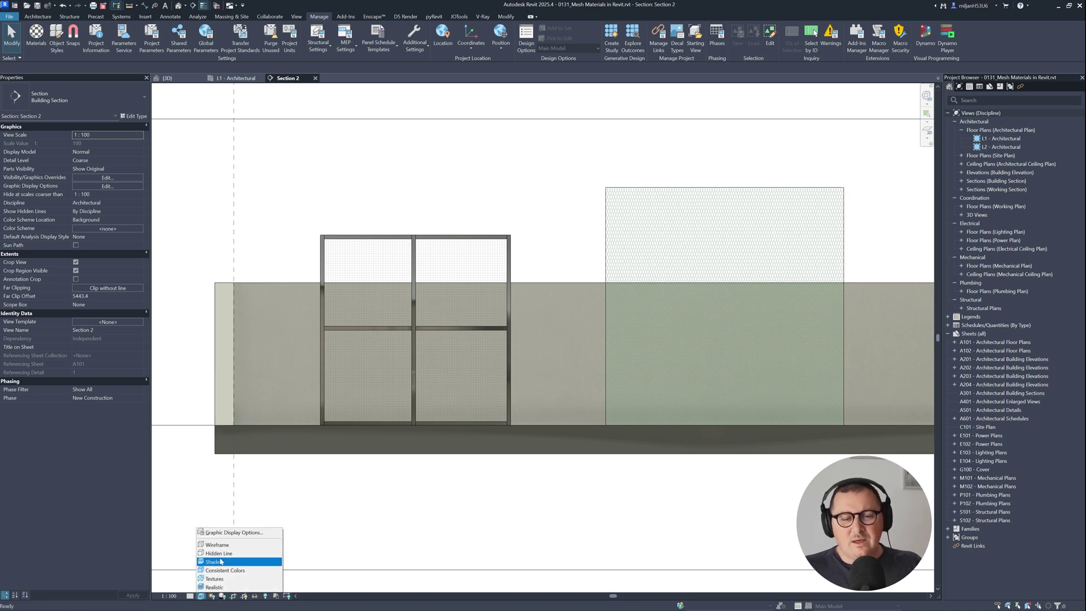
{"action": "middle_click_drag", "start_coordinate": [341, 461], "coordinate": [342, 468]}
Set Section 2 to Fine detail level and center the mesh panels
{"action": "left_click", "coordinate": [190, 596]}
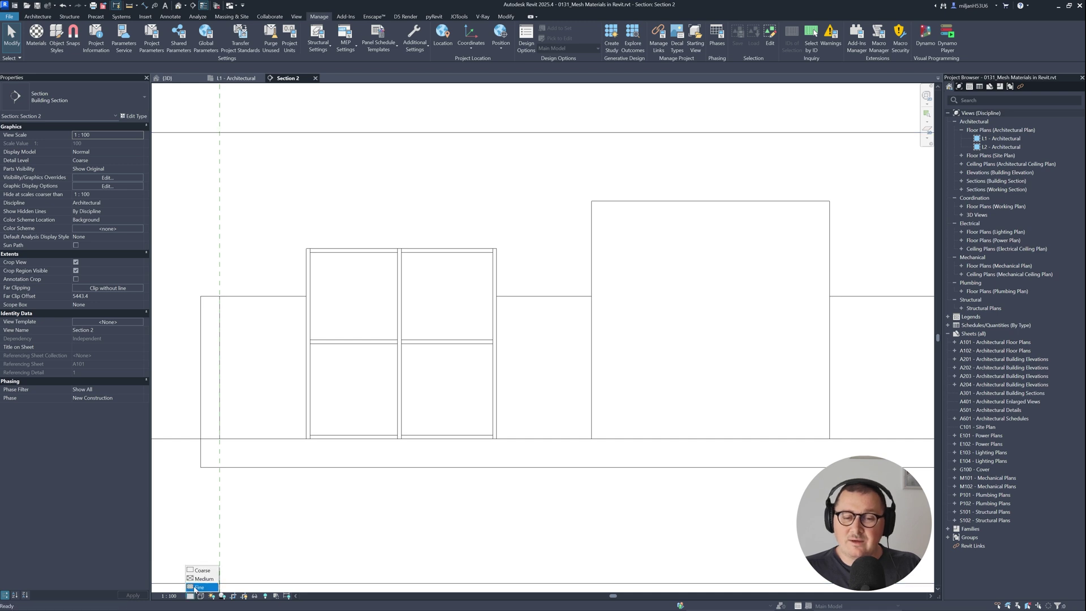
{"action": "left_click", "coordinate": [197, 587]}
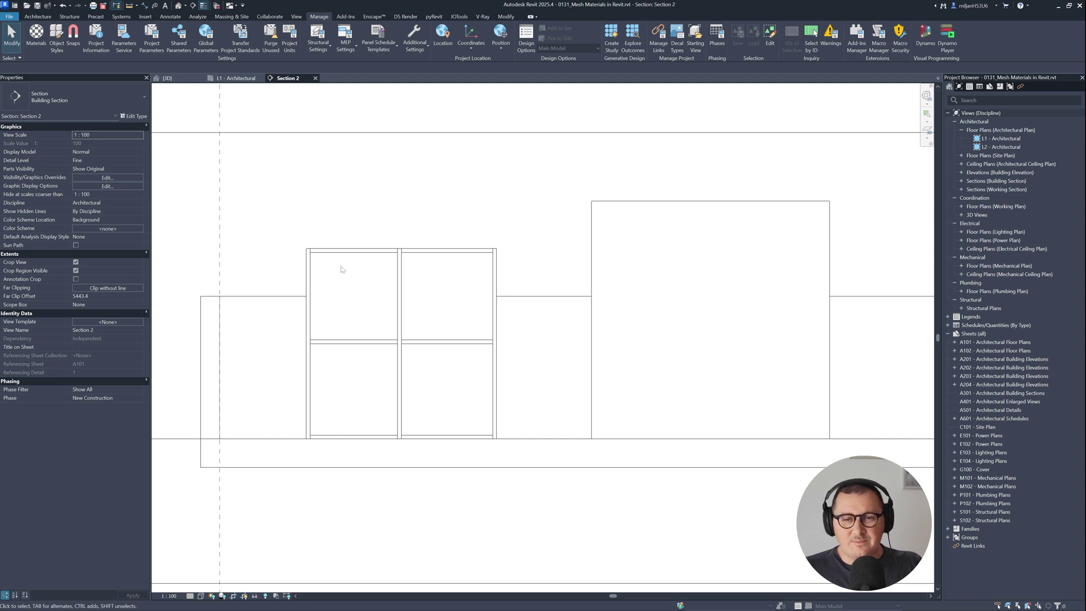
{"action": "scroll", "coordinate": [342, 270], "scroll_direction": "up", "scroll_amount": 3}
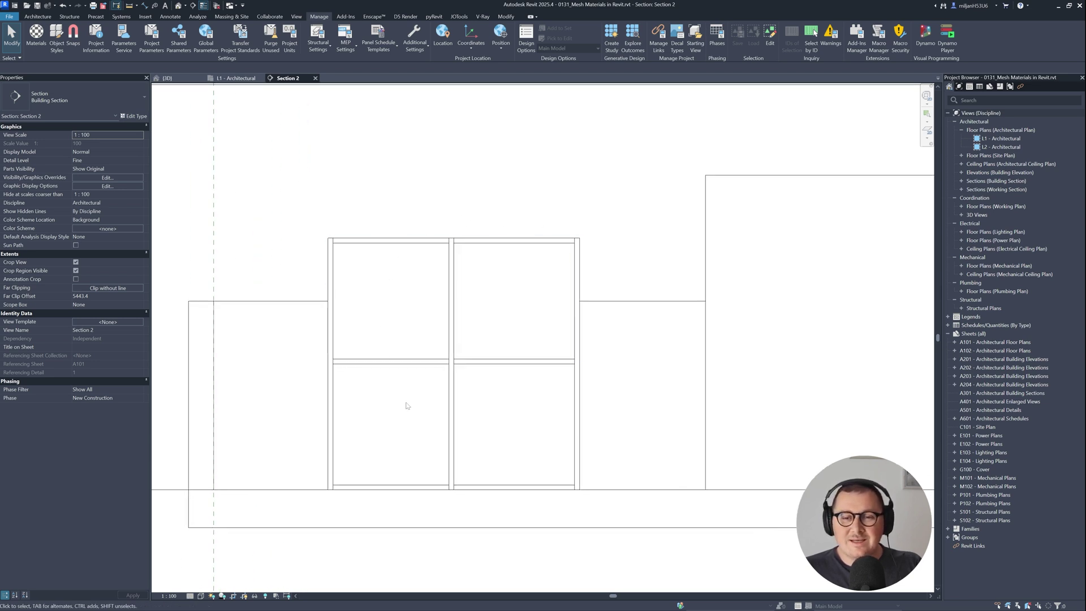
{"action": "middle_click_drag", "start_coordinate": [344, 267], "coordinate": [643, 294]}
Review the AIE 02 material's graphics, appearance and tile cutout texture settings in the Material Browser
{"action": "left_click", "coordinate": [37, 35]}
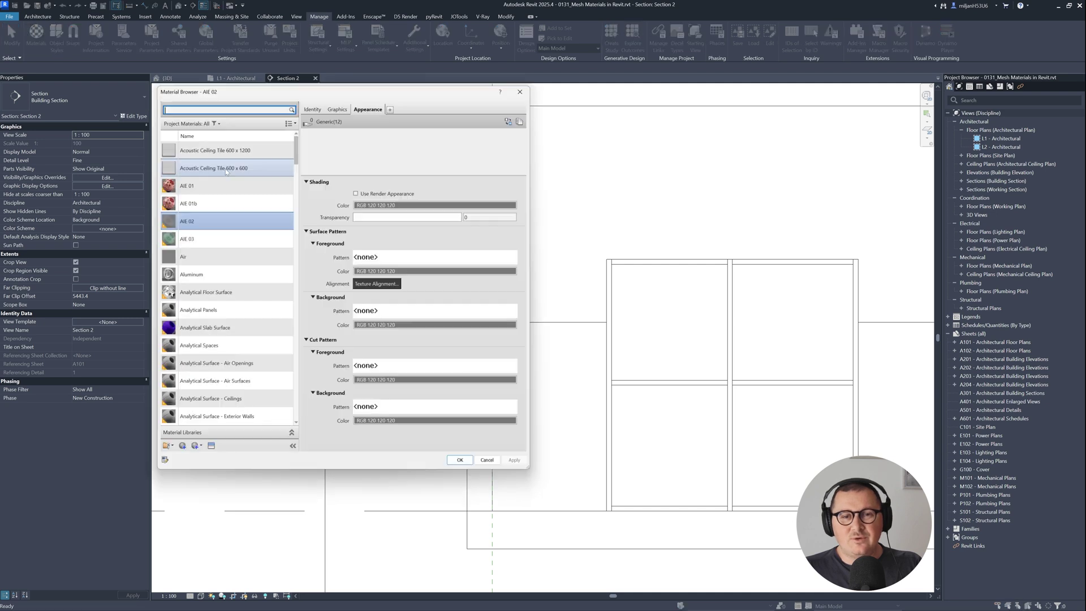
{"action": "left_click", "coordinate": [340, 109]}
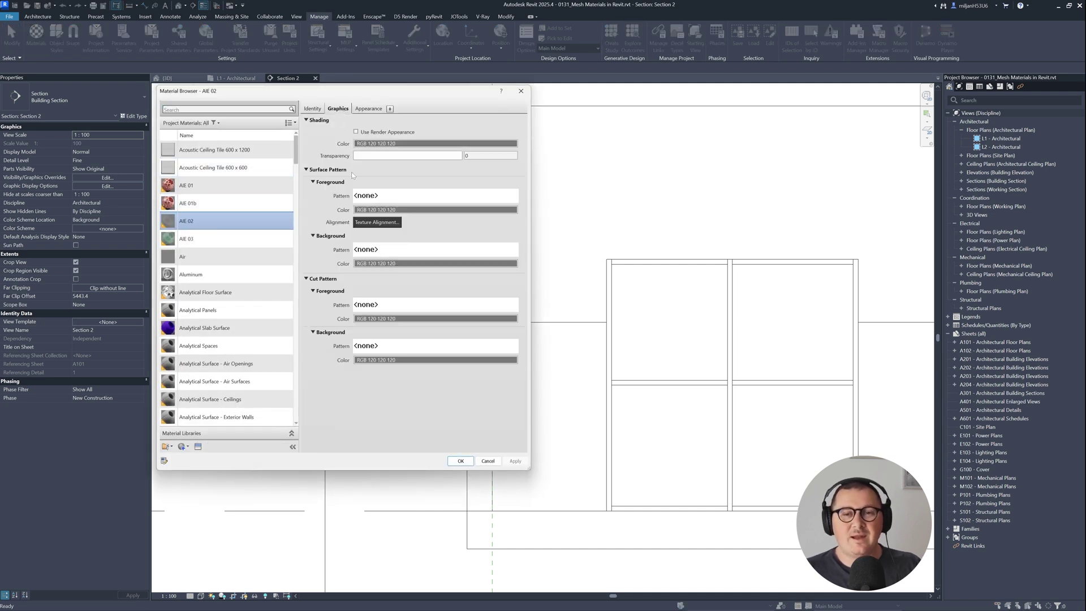
{"action": "left_click", "coordinate": [369, 110]}
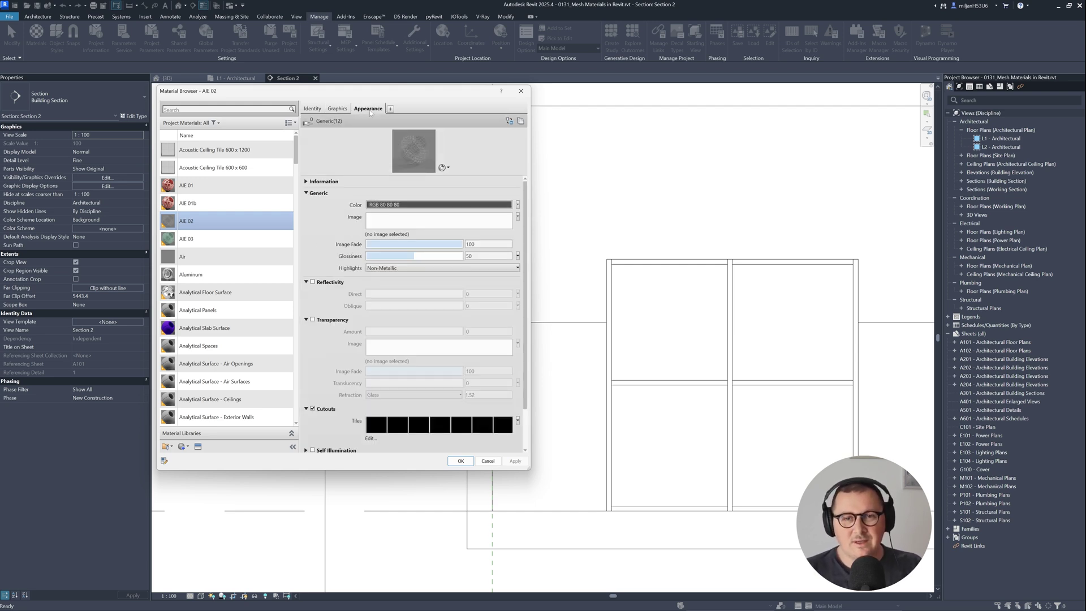
{"action": "left_click", "coordinate": [339, 109]}
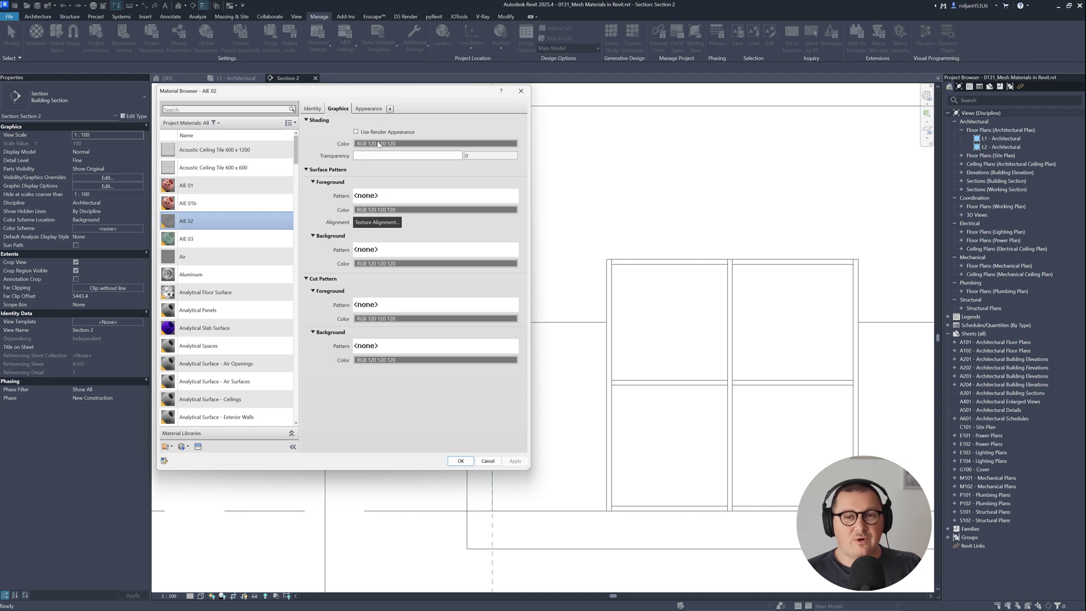
{"action": "left_click", "coordinate": [368, 108]}
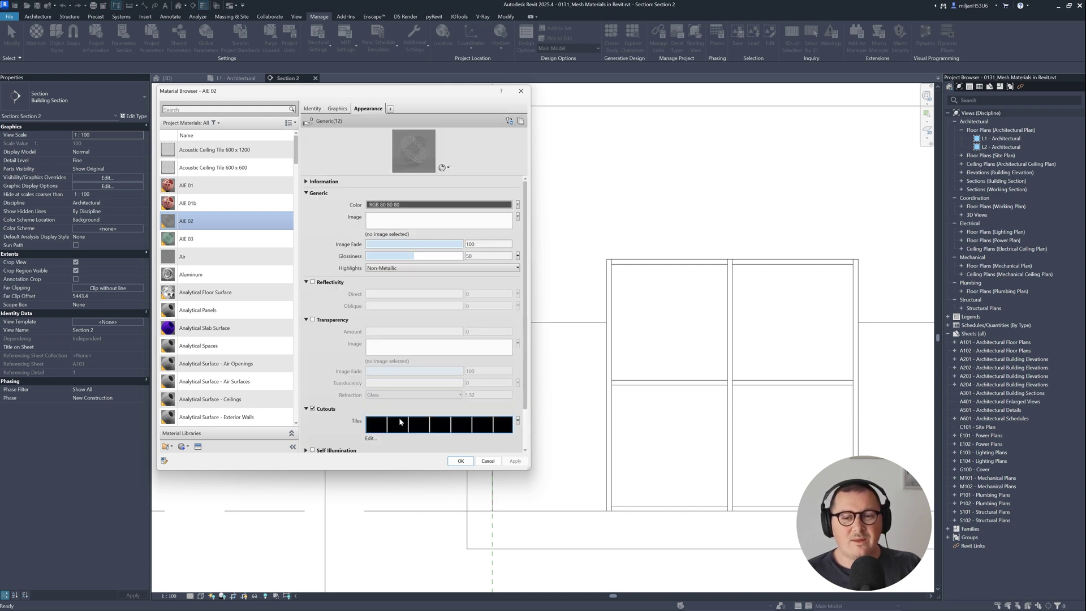
{"action": "left_click", "coordinate": [402, 423]}
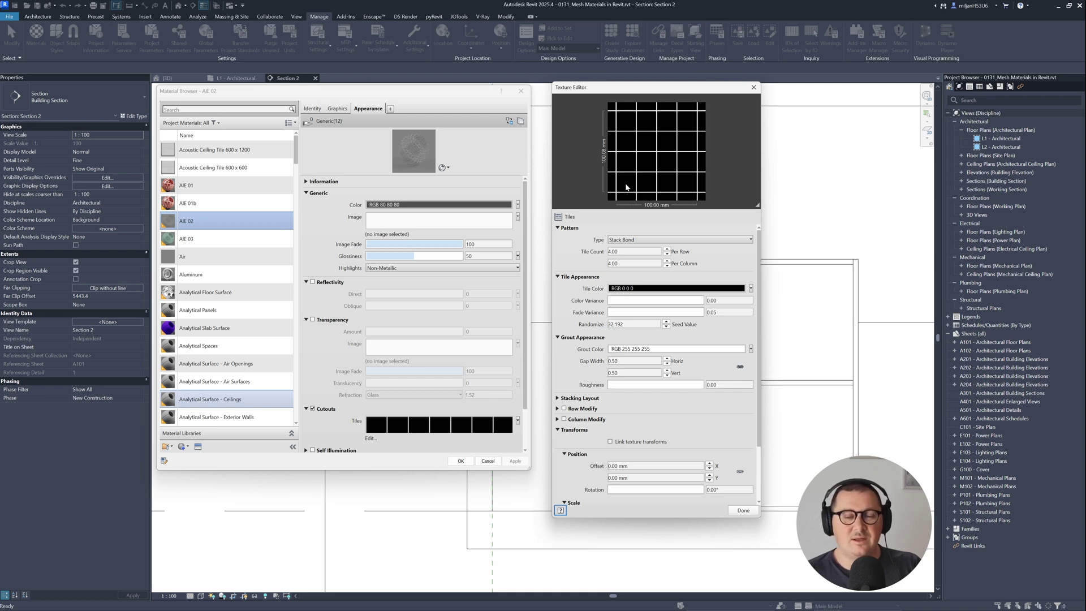
{"action": "left_click", "coordinate": [753, 88]}
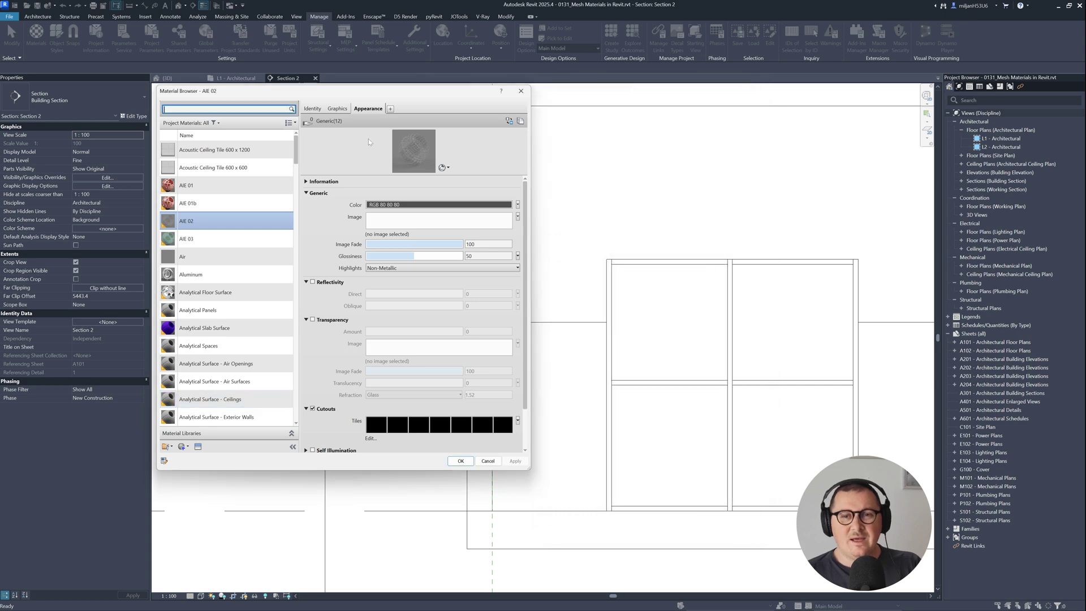
{"action": "left_click", "coordinate": [337, 109]}
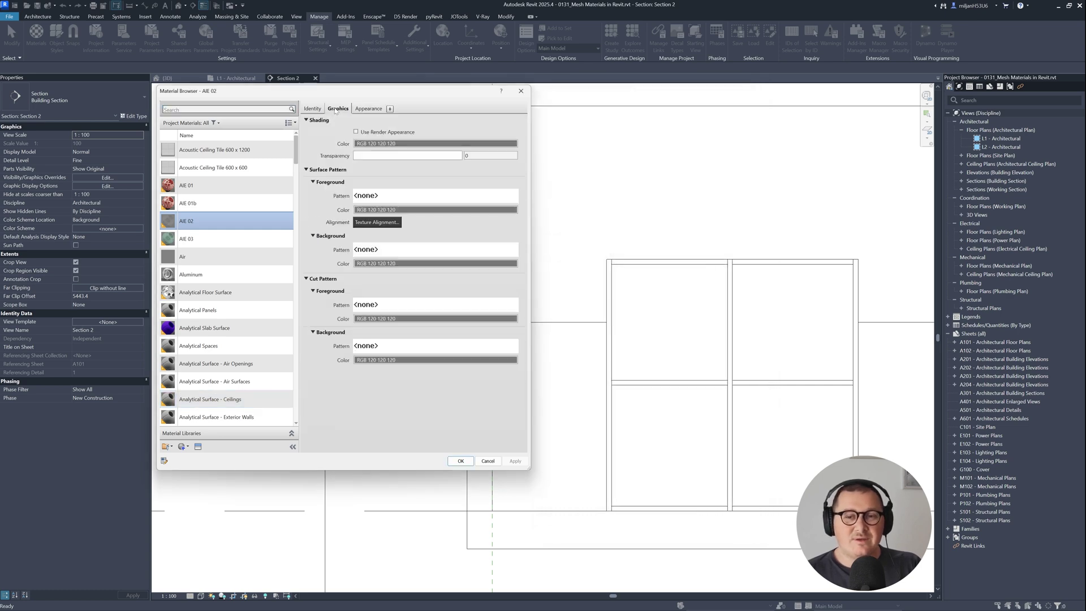
Switch the foreground surface pattern list to Model and start a new pattern from 100mm Tile
{"action": "left_click", "coordinate": [382, 197]}
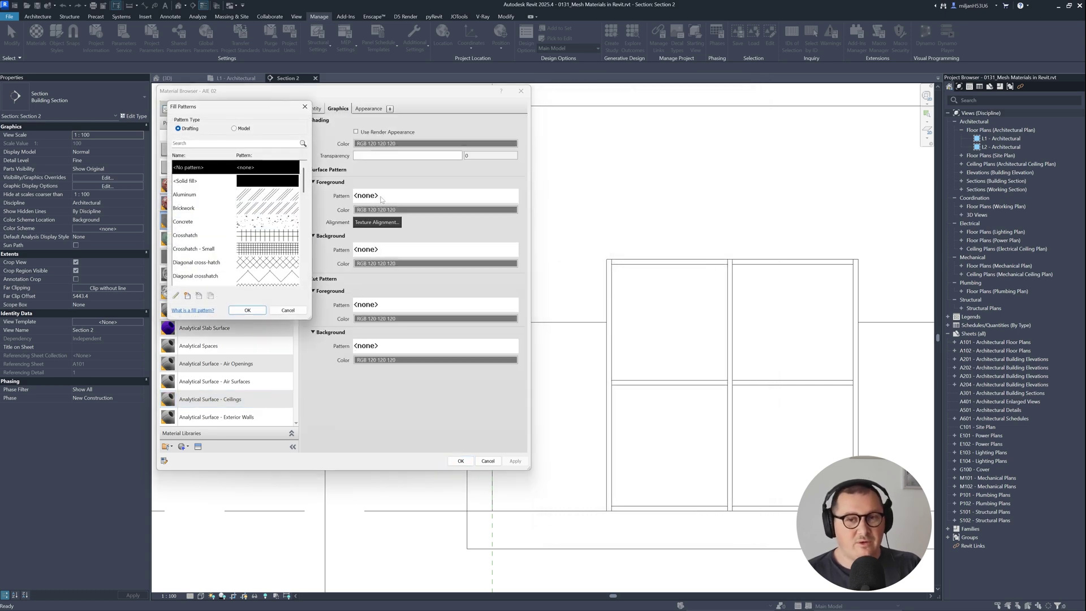
{"action": "left_click", "coordinate": [244, 131]}
{"action": "left_click", "coordinate": [214, 198]}
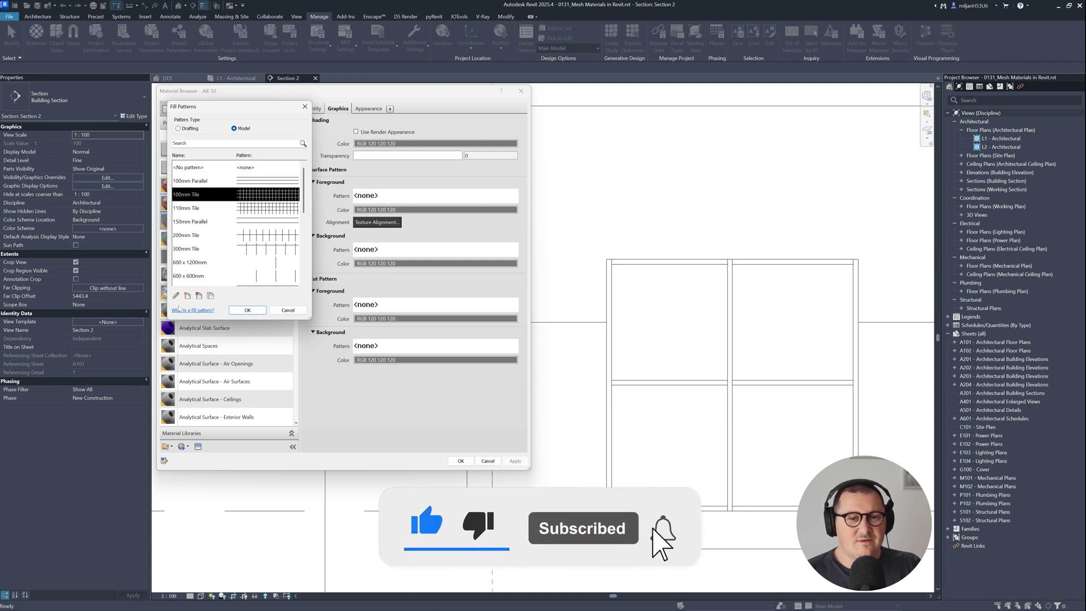
{"action": "left_click", "coordinate": [199, 295]}
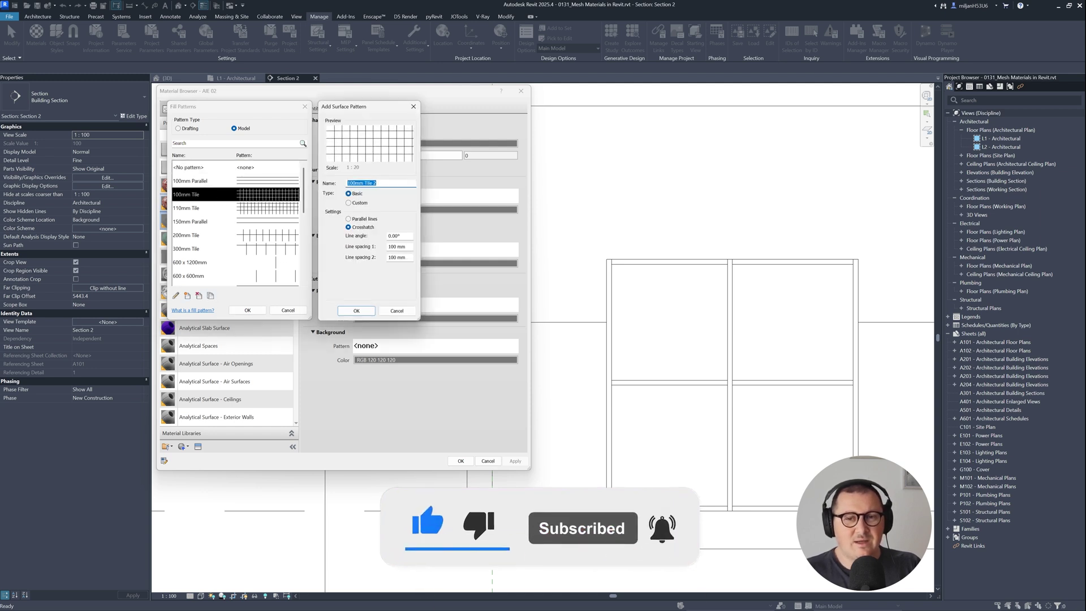
Name the new pattern 25mm Tile with 25 mm line spacings and assign it as foreground pattern
{"action": "left_click_drag", "start_coordinate": [347, 183], "coordinate": [354, 183]}
{"action": "type", "text": "25"}
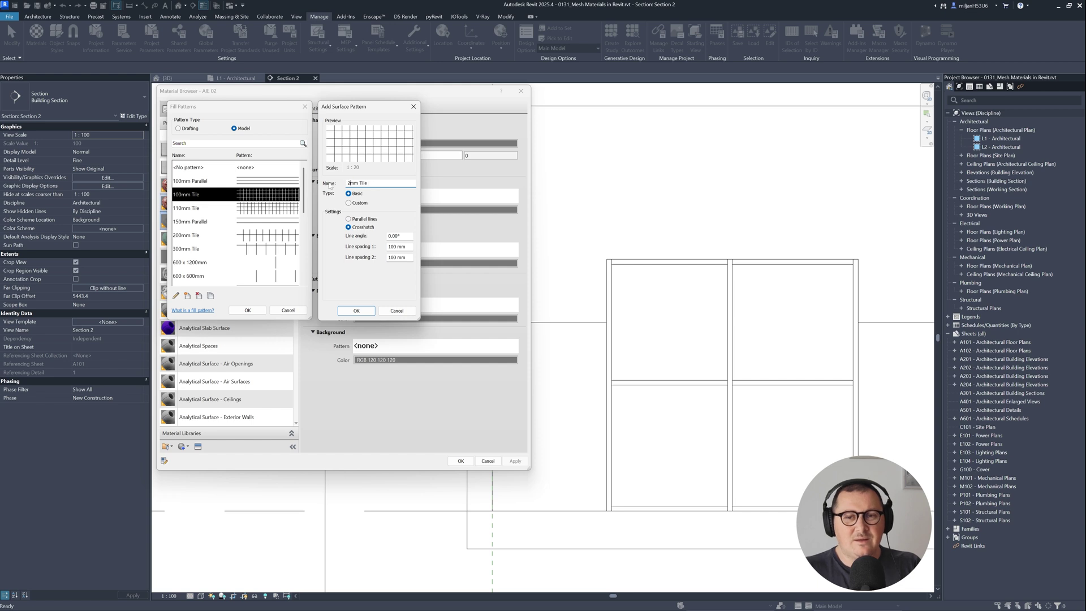
{"action": "key", "text": "Tab"}
{"action": "type", "text": "25"}
{"action": "key", "text": "Tab"}
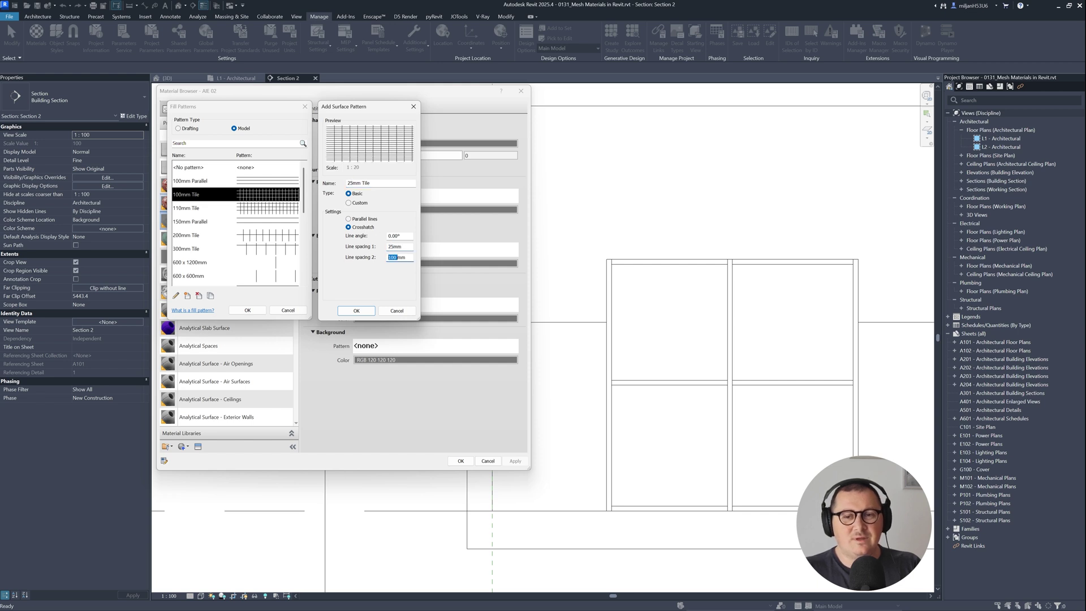
{"action": "type", "text": "25"}
{"action": "left_click", "coordinate": [357, 310]}
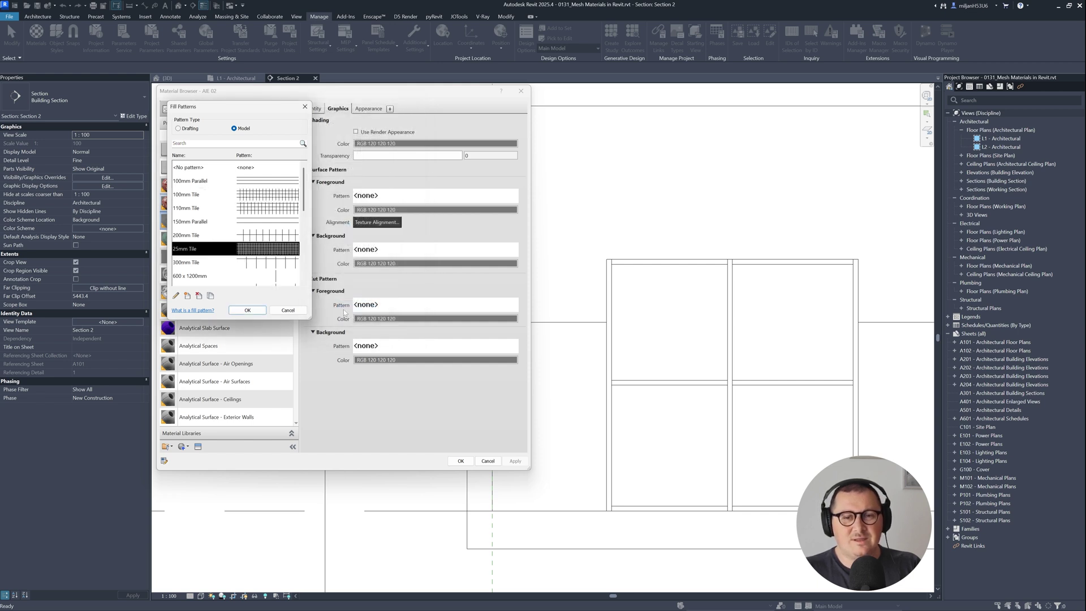
{"action": "left_click", "coordinate": [248, 310]}
Apply the material, switch Section 2 to the Realistic visual style, and zoom into the panels
{"action": "left_click", "coordinate": [460, 461]}
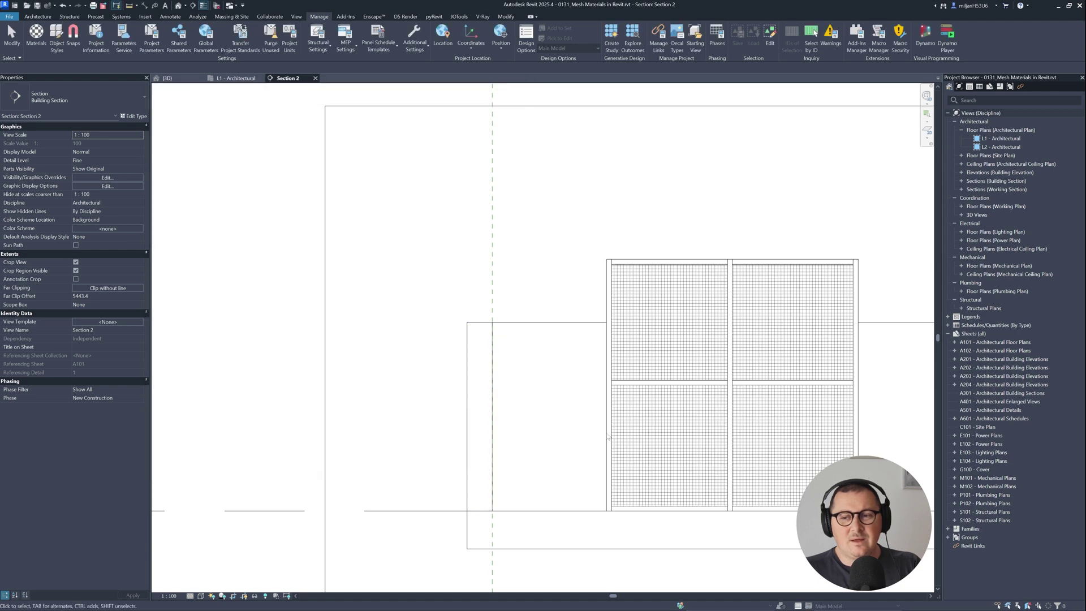
{"action": "middle_click_drag", "start_coordinate": [608, 437], "coordinate": [460, 416]}
{"action": "scroll", "coordinate": [475, 429], "scroll_direction": "up", "scroll_amount": 3}
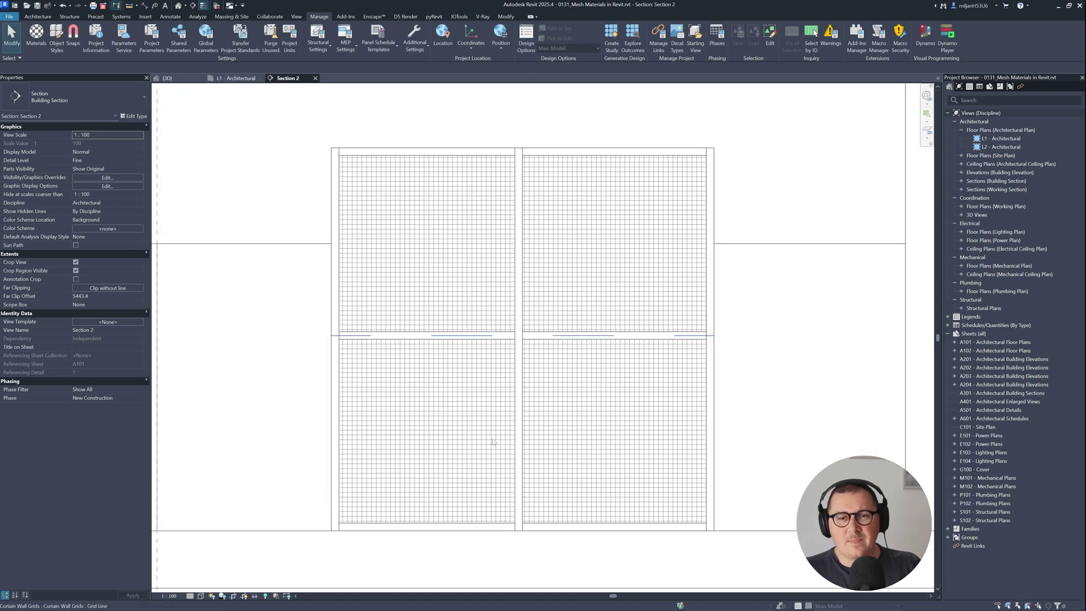
{"action": "left_click", "coordinate": [200, 595]}
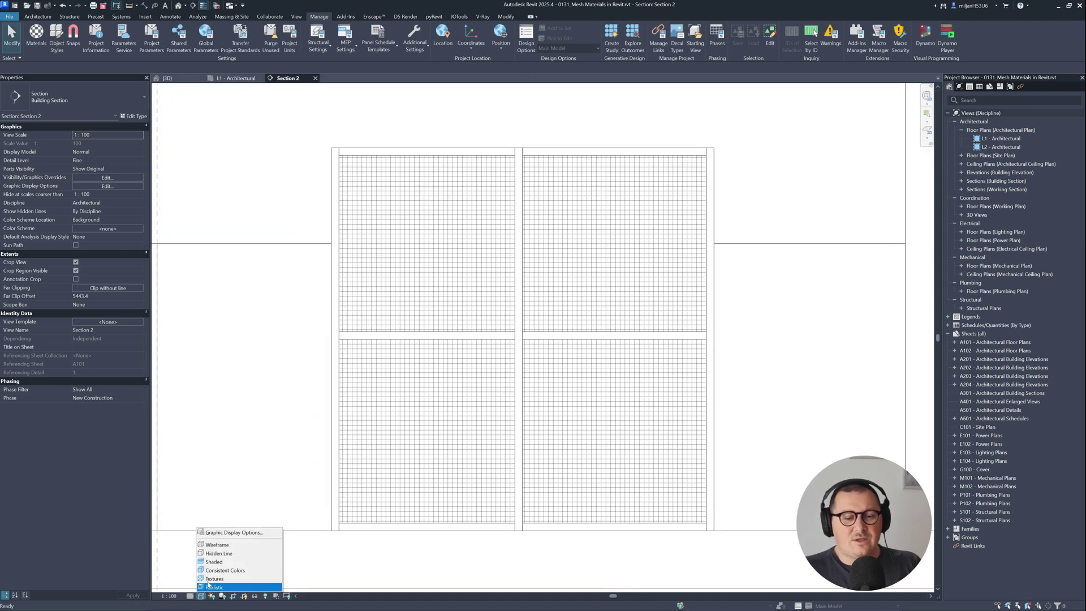
{"action": "left_click", "coordinate": [210, 586]}
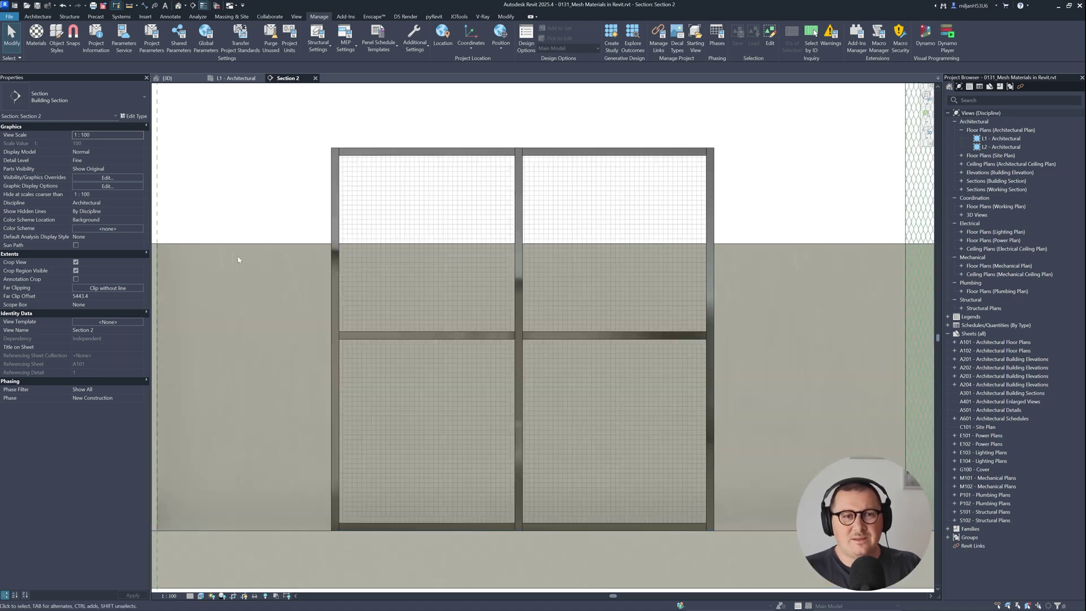
{"action": "scroll", "coordinate": [272, 170], "scroll_direction": "up", "scroll_amount": 1}
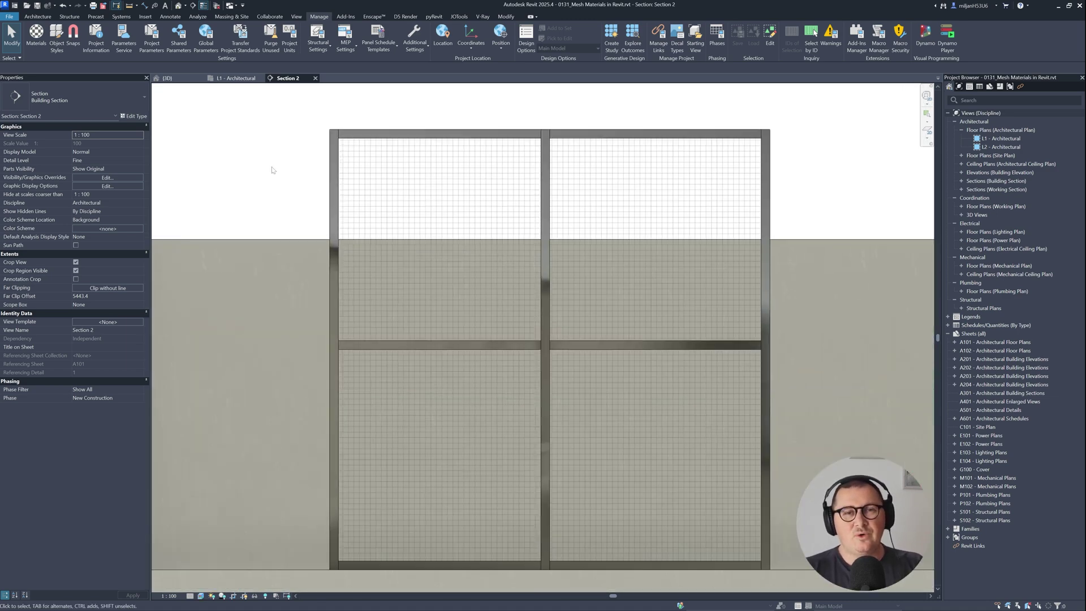